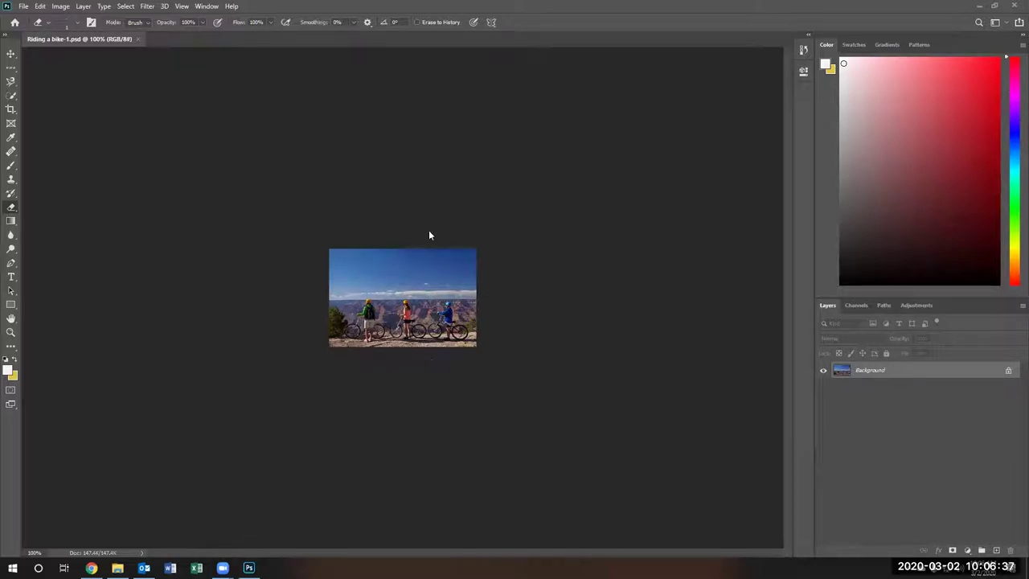
Step: Select the cyclist in the green jacket together with the bicycle using the Quick Selection tool
key("BackSpace")
scroll(366, 324, "up", 5)
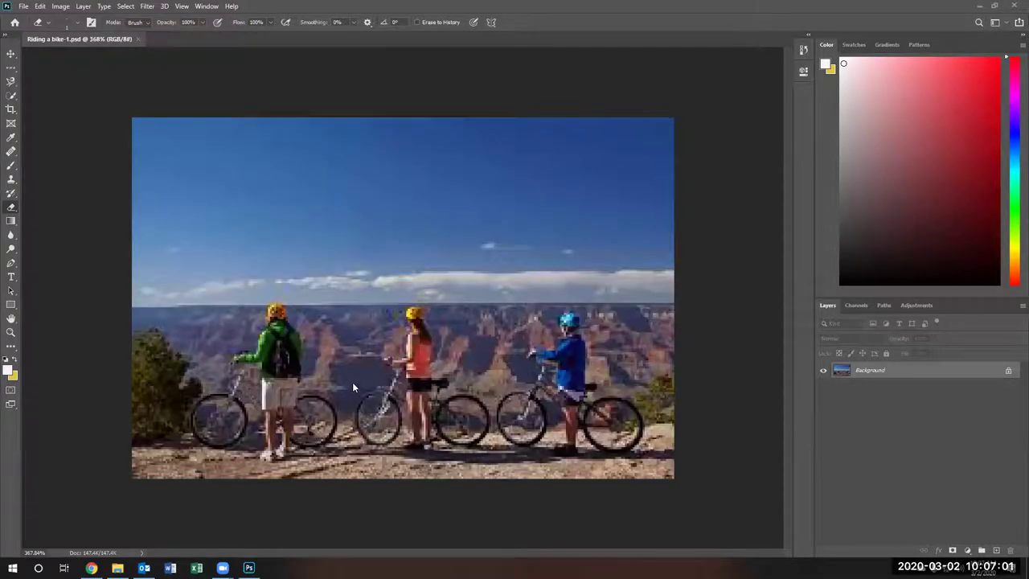
scroll(333, 387, "up", 1)
scroll(332, 382, "up", 1)
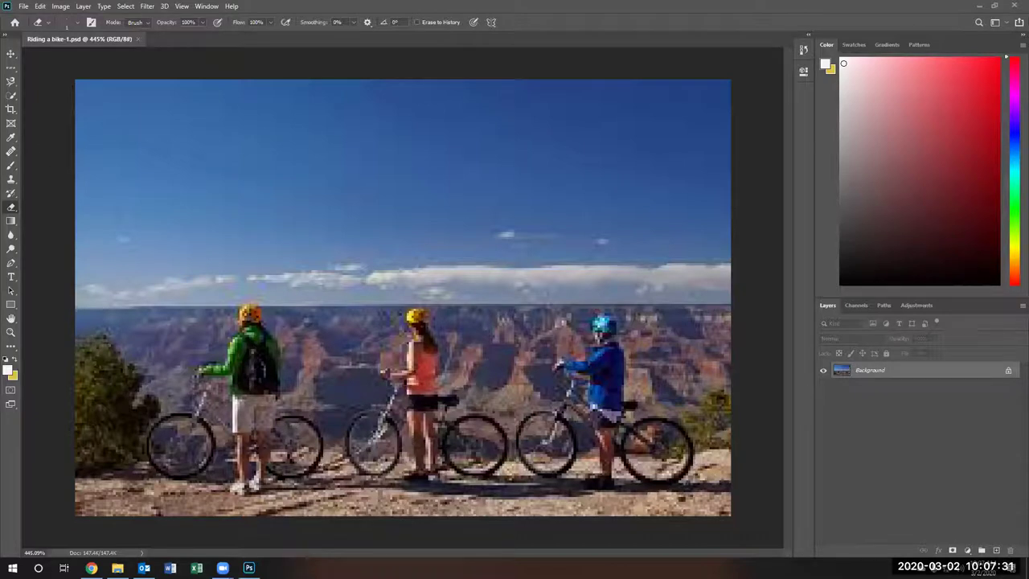
left_click(15, 82)
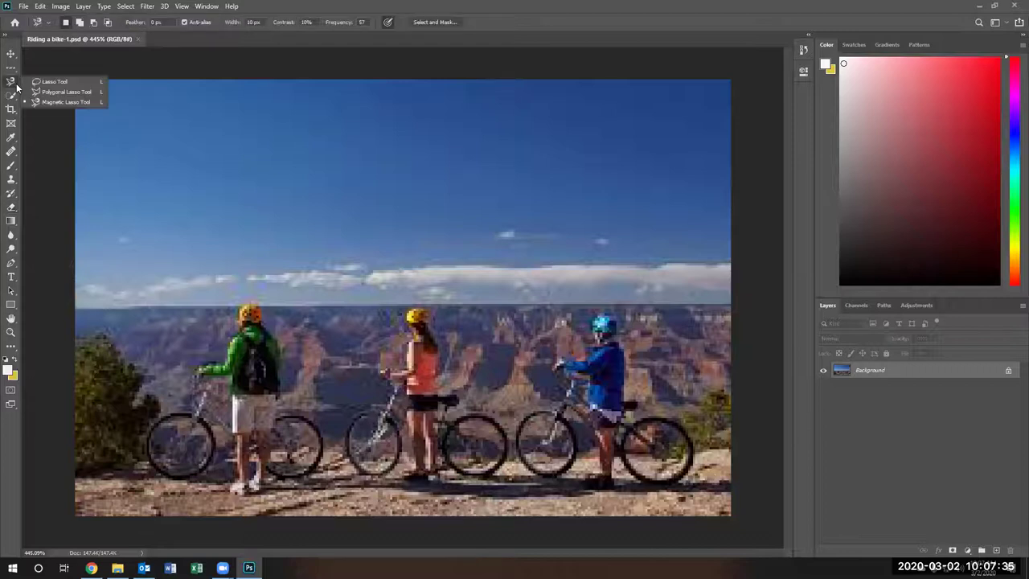
left_click_drag(15, 97, 49, 110)
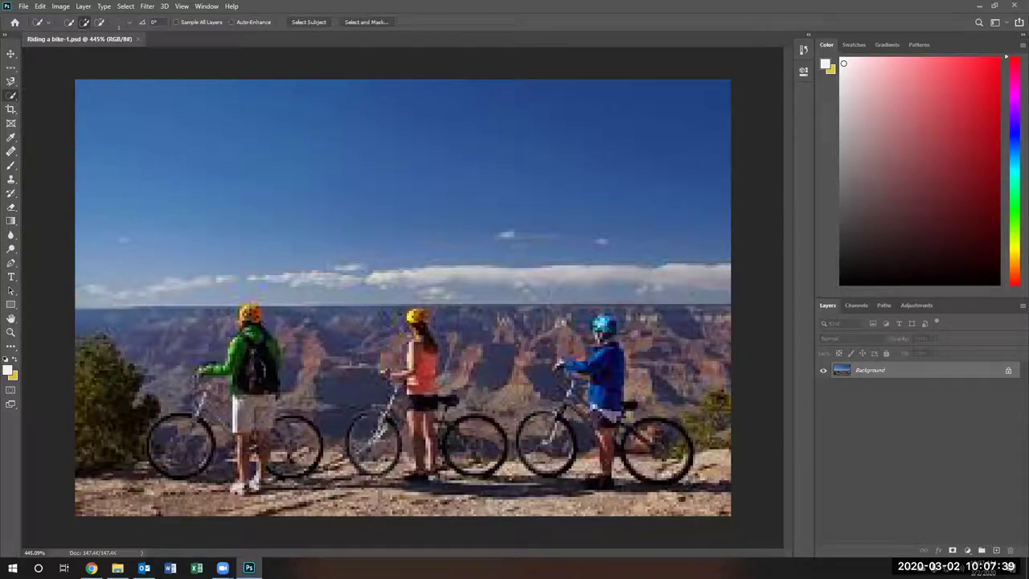
mouse_move(247, 315)
left_mouse_down()
mouse_move(253, 426)
mouse_move(267, 438)
mouse_move(261, 483)
mouse_move(234, 488)
mouse_move(211, 442)
mouse_move(203, 378)
left_mouse_up()
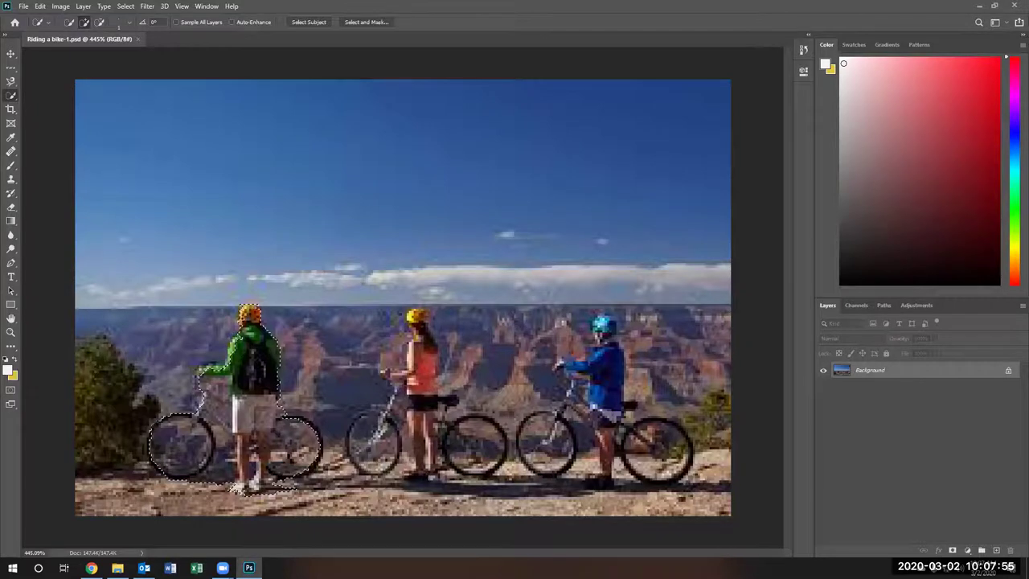
Step: Refine the selection edge around the cyclist's jacket, extended hand and handlebar
scroll(224, 354, "up", 3)
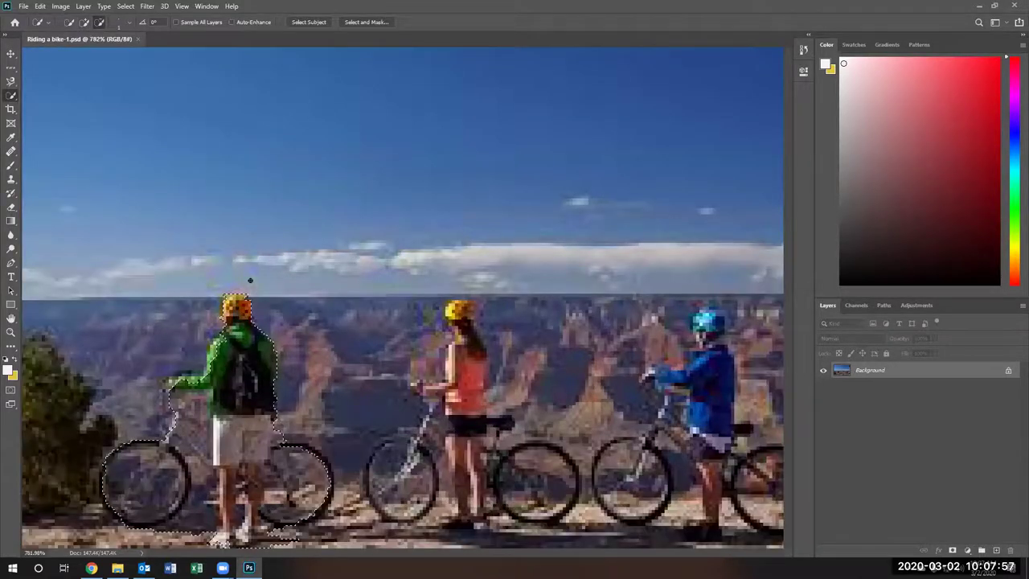
scroll(249, 278, "up", 2)
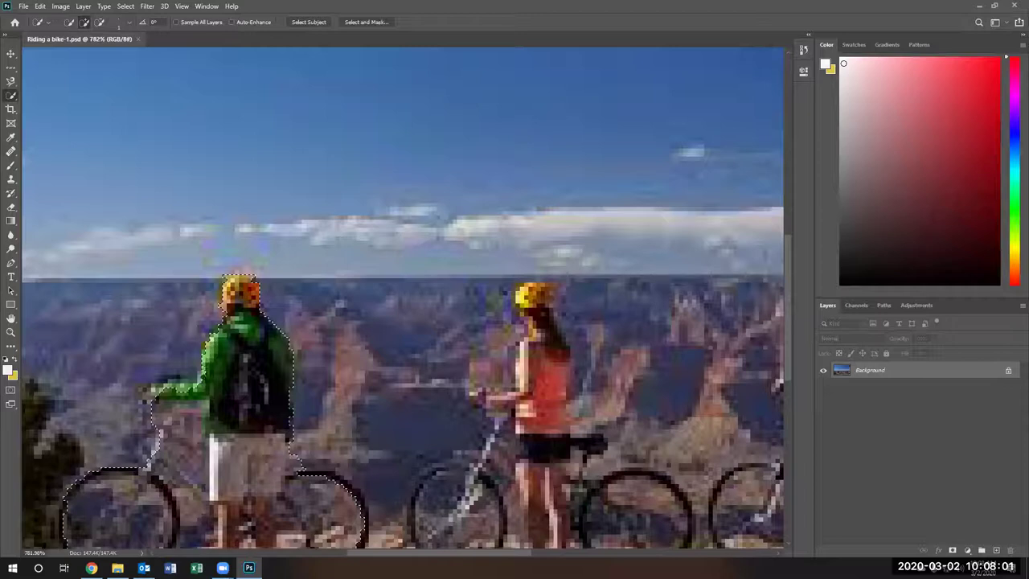
key("h")
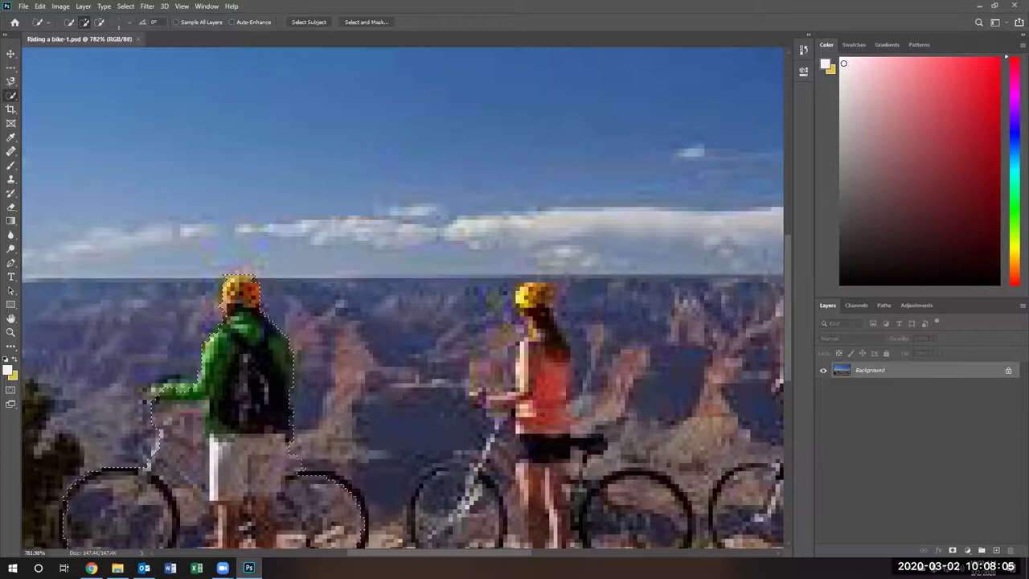
scroll(402, 297, "down", 3)
left_click_drag(159, 358, 145, 359)
key("h")
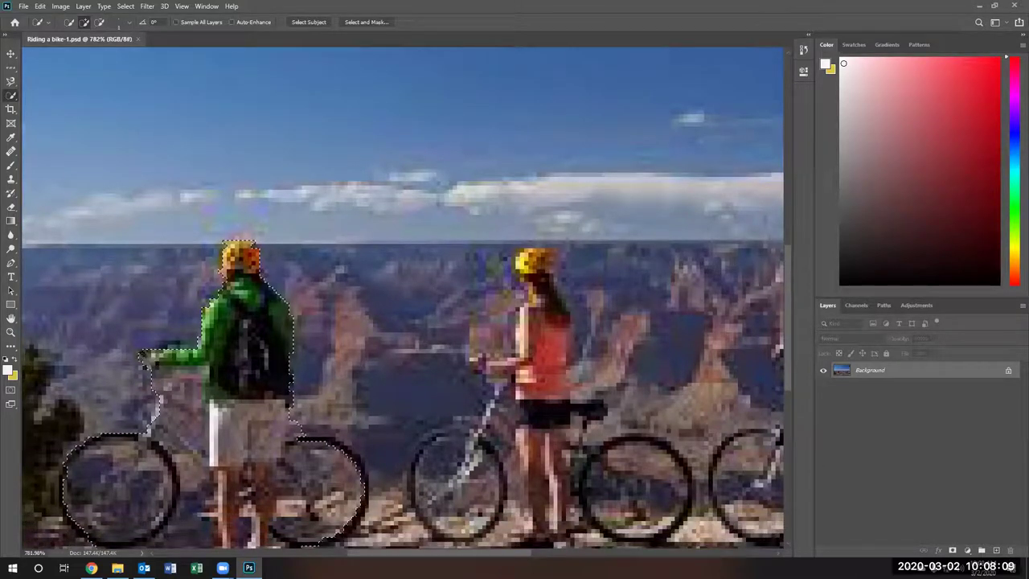
key("h")
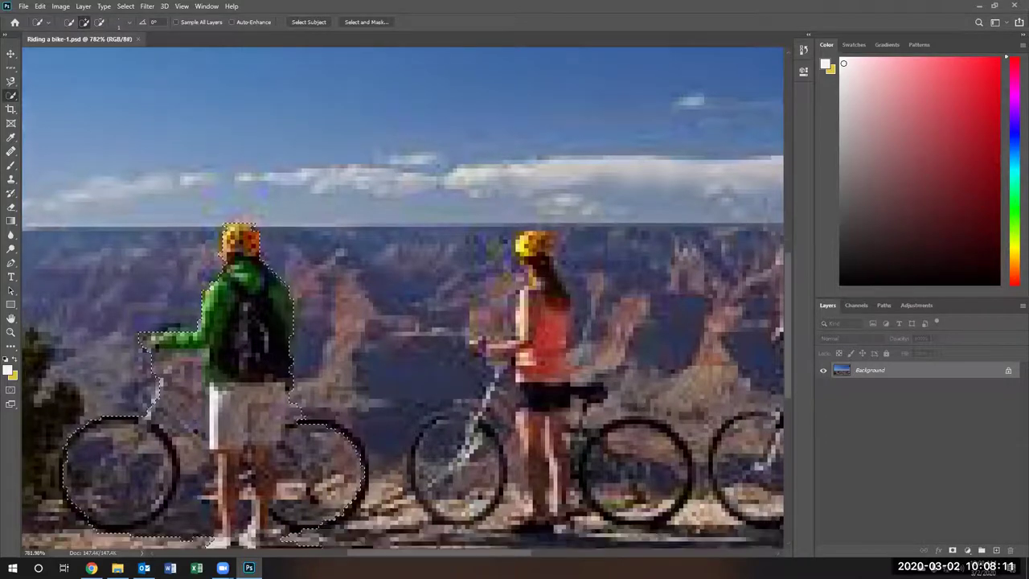
Step: Extend the selection to the front wheel's outer edge and trim the stray ground shadow beside the rear wheel
scroll(194, 395, "down", 1)
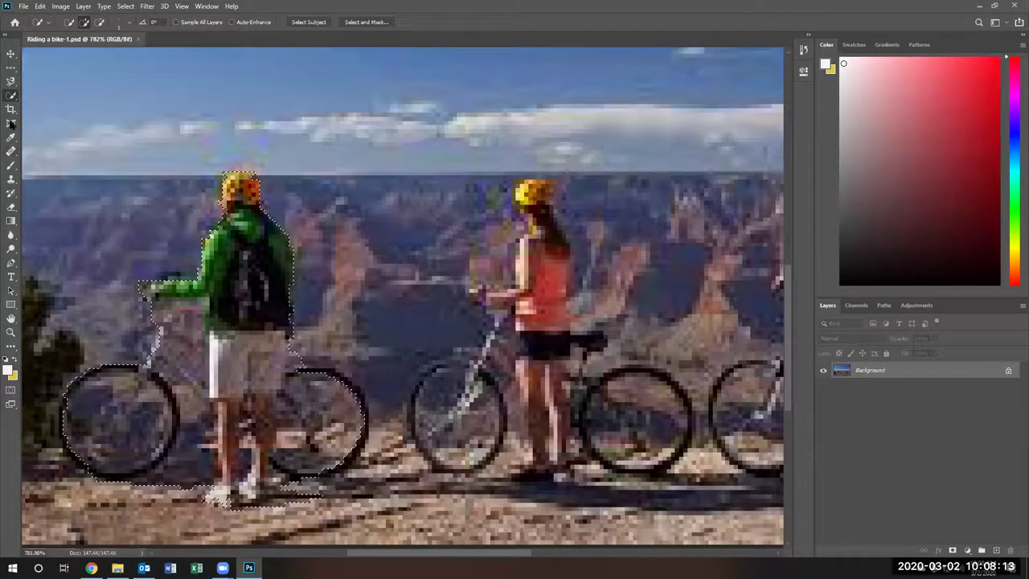
key("h")
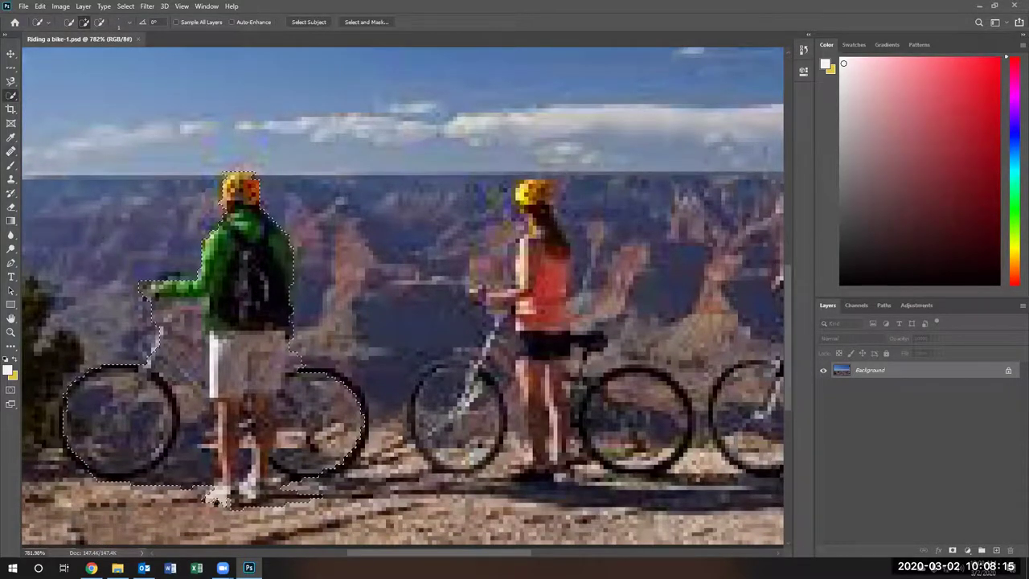
key("h")
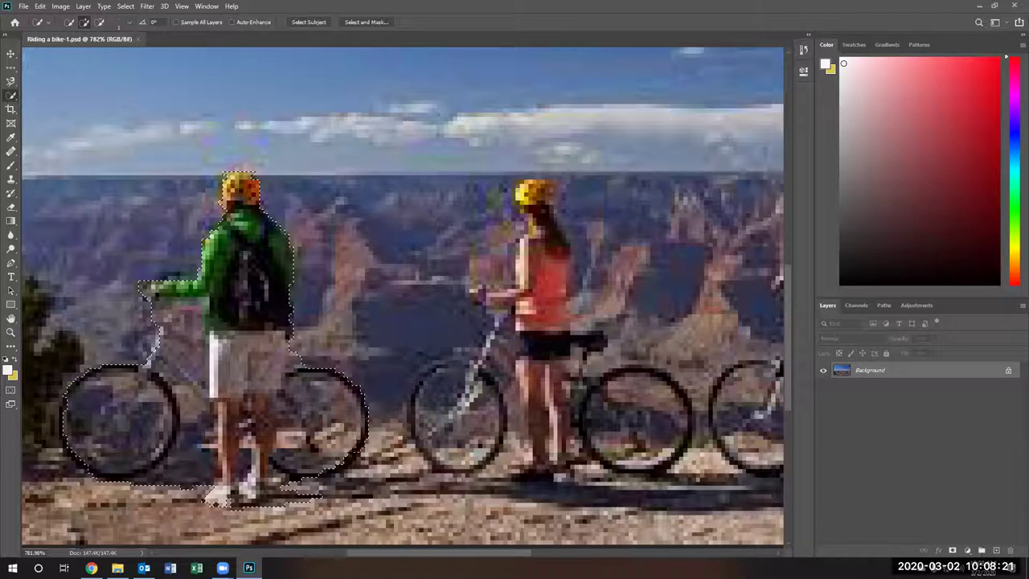
left_click(368, 486)
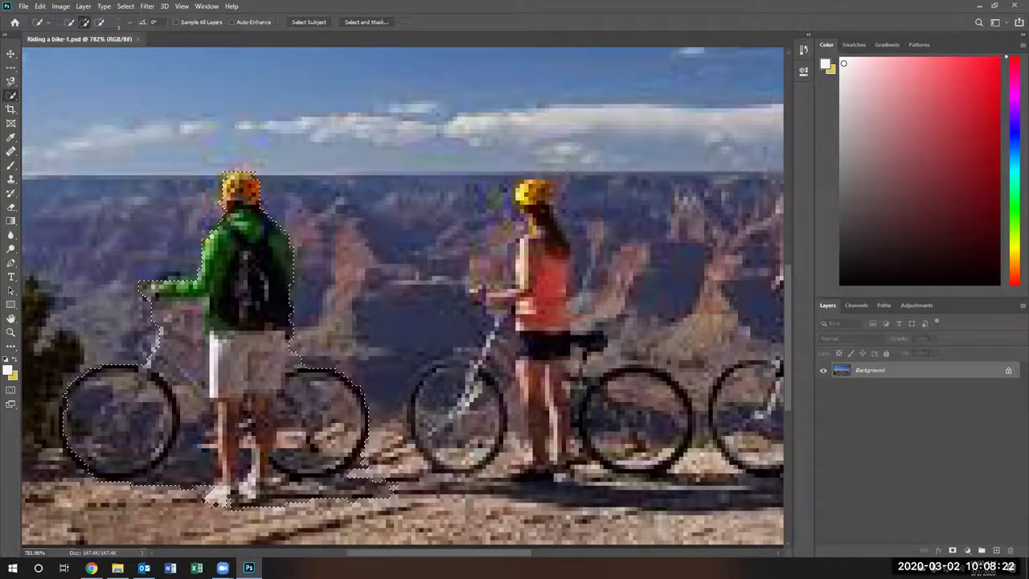
right_click(11, 95)
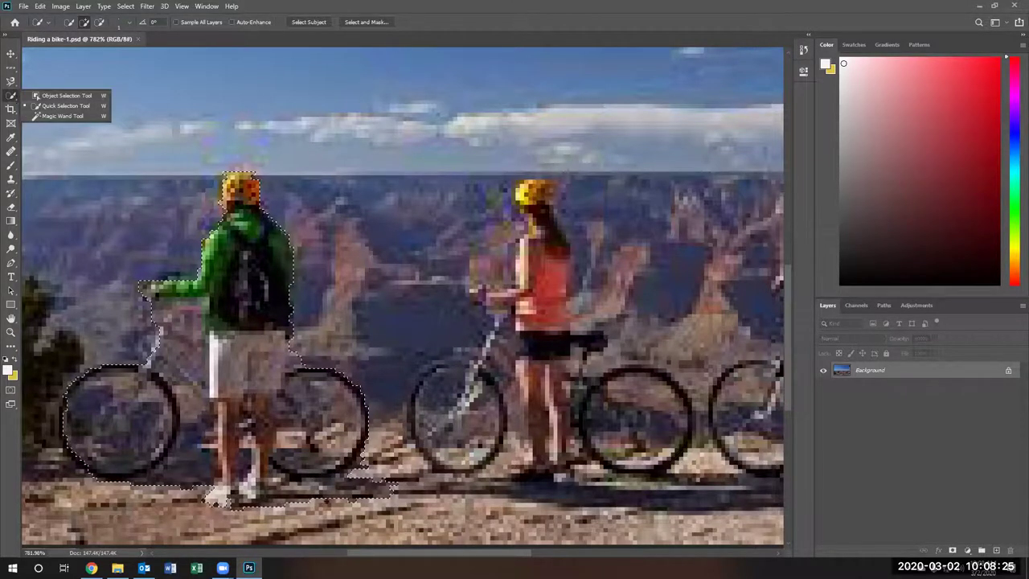
key("Escape")
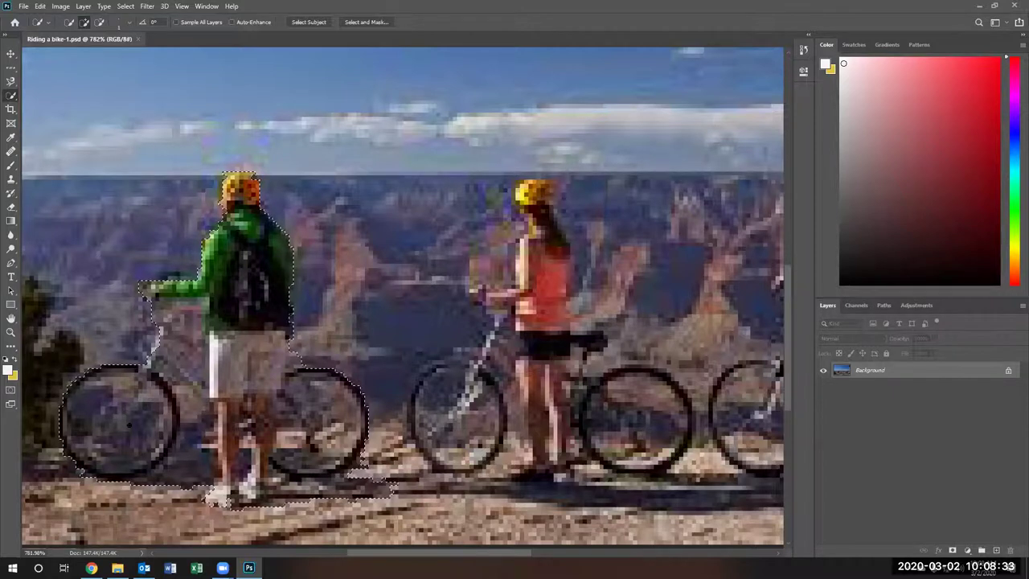
key("alt")
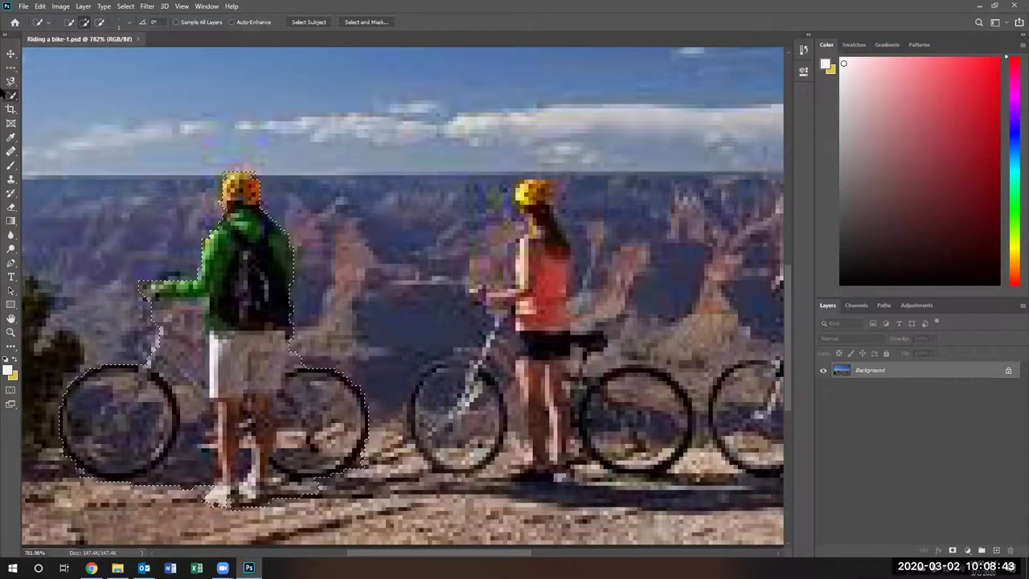
Step: Subtract an ellipse of about 24 by 24 px from the selection inside the rear wheel with the Elliptical Marquee tool
right_click(14, 97)
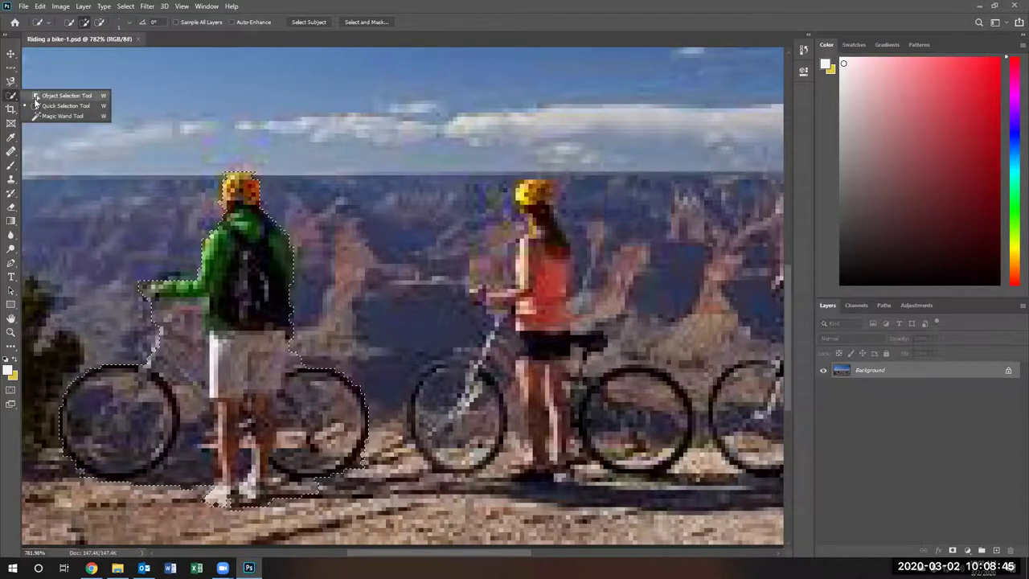
left_click(12, 68)
right_click(12, 68)
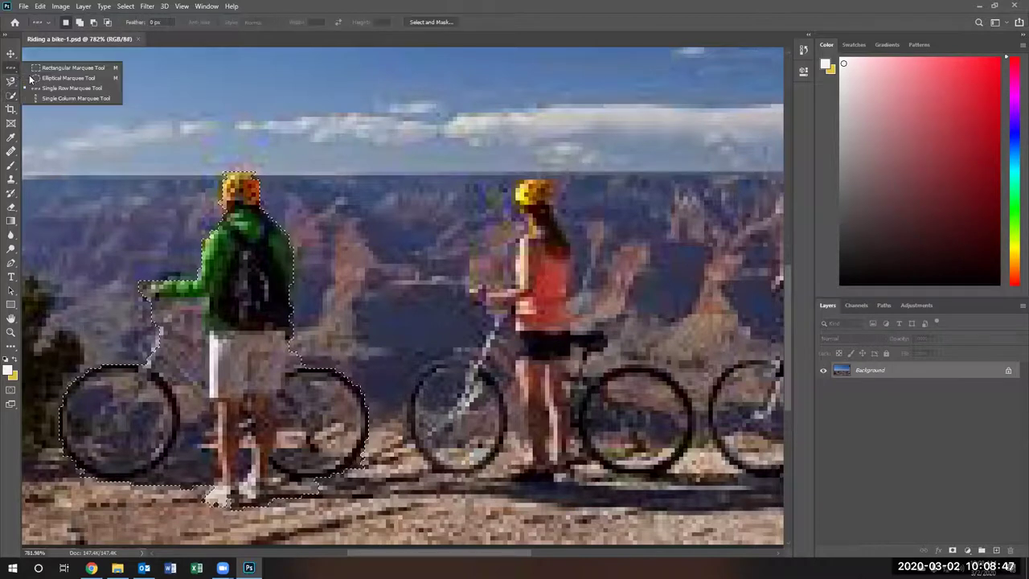
left_click(61, 80)
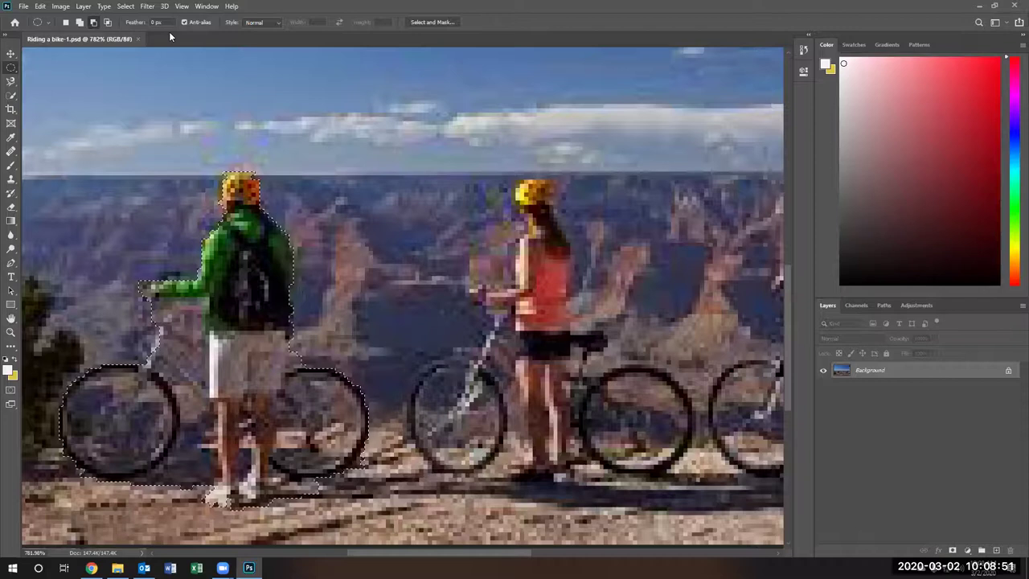
left_click(80, 24)
mouse_move(378, 498)
left_mouse_down()
mouse_move(392, 497)
mouse_move(361, 491)
mouse_move(371, 481)
left_mouse_up()
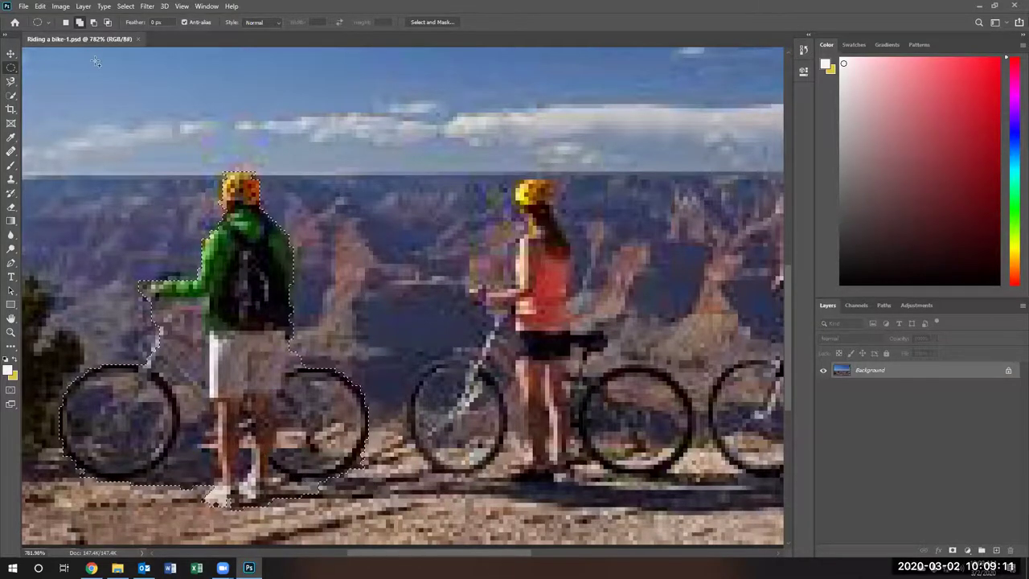
left_click(13, 70)
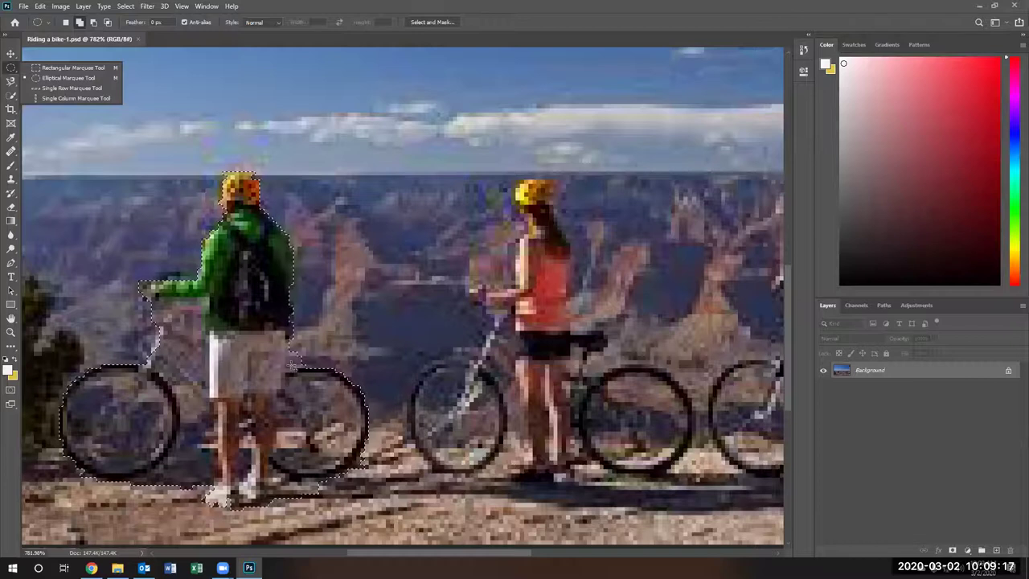
left_click(95, 22)
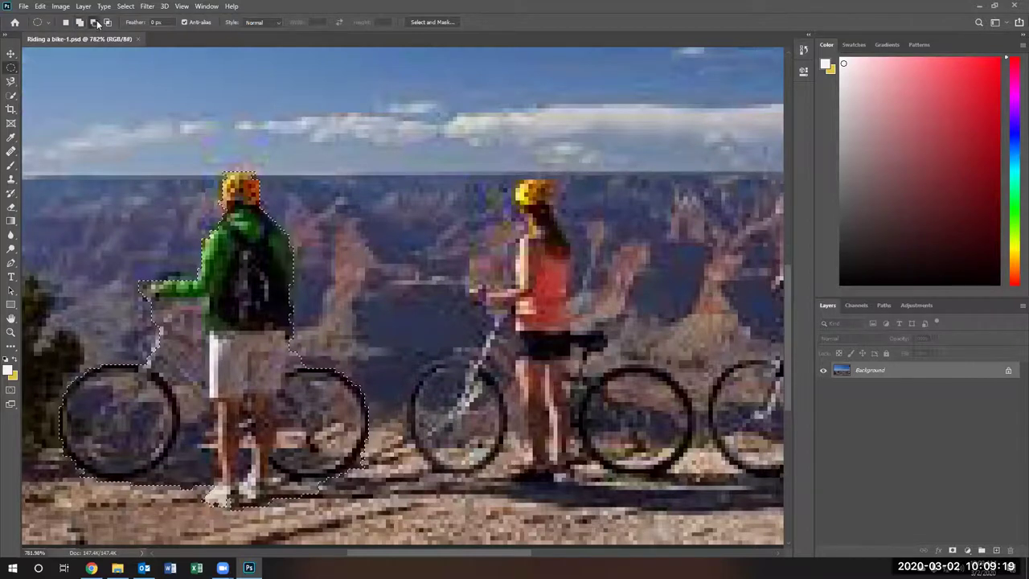
left_click_drag(289, 380, 353, 429)
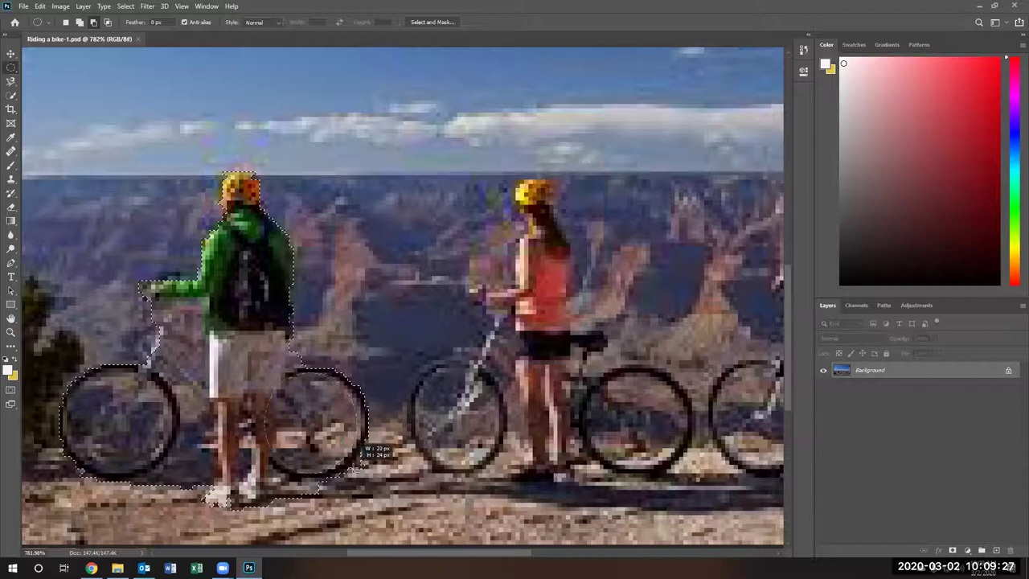
left_click_drag(367, 444, 366, 444)
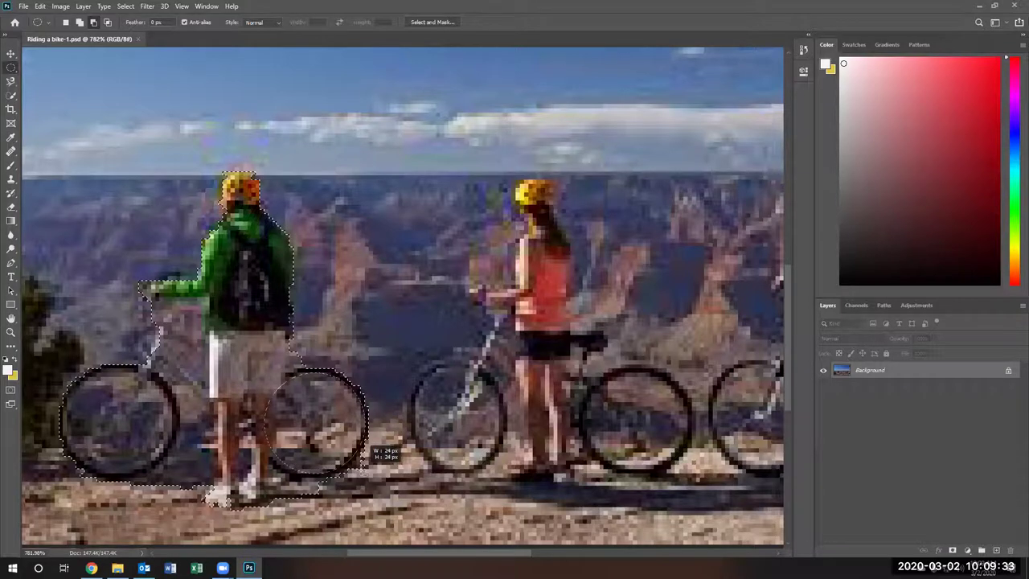
left_click_drag(365, 469, 366, 470)
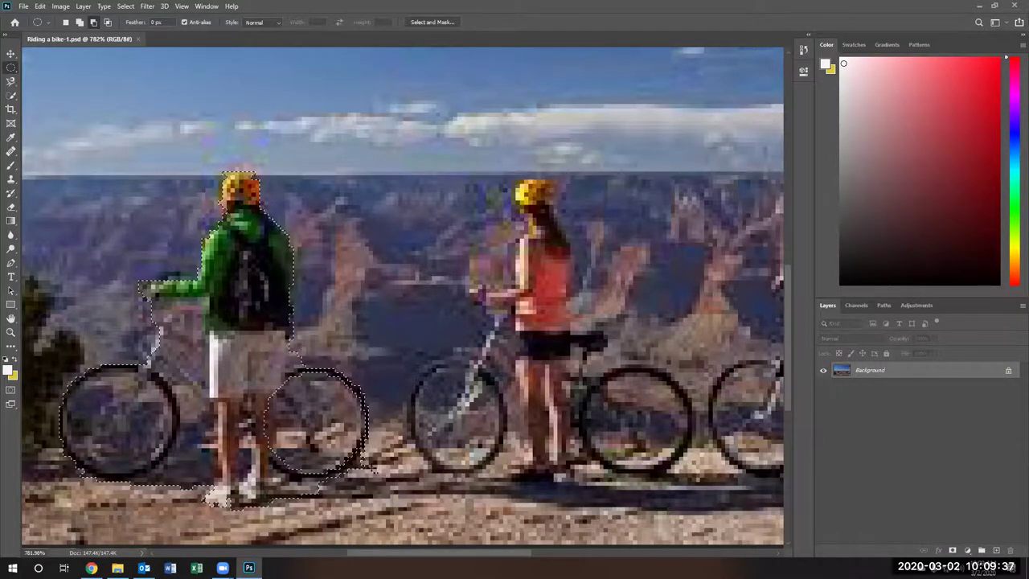
Step: Remove the ground shadow between the cyclist's foot and the rear wheel from the selection with the Quick Selection tool
left_click(11, 83)
left_click(12, 97)
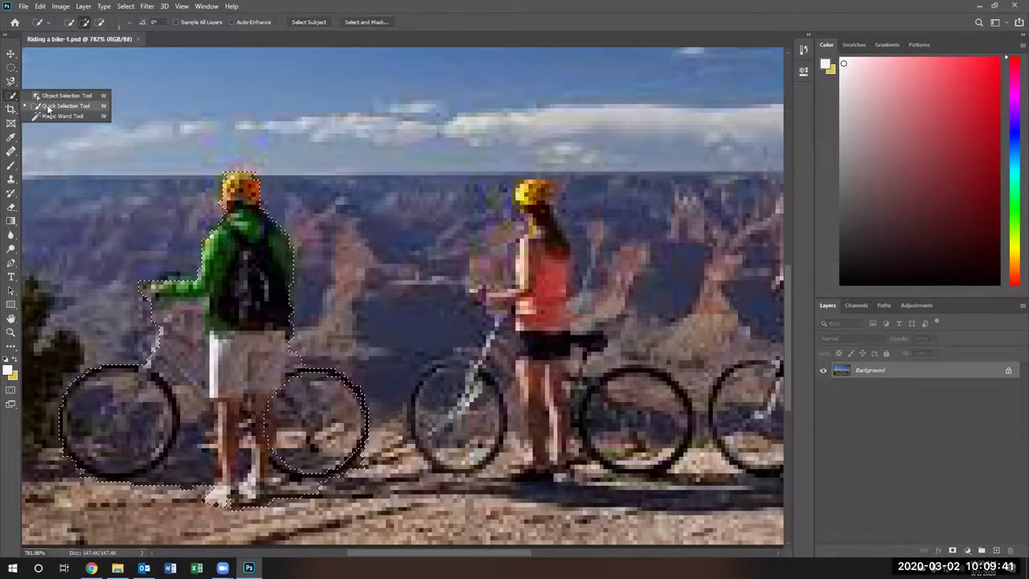
left_click(64, 106)
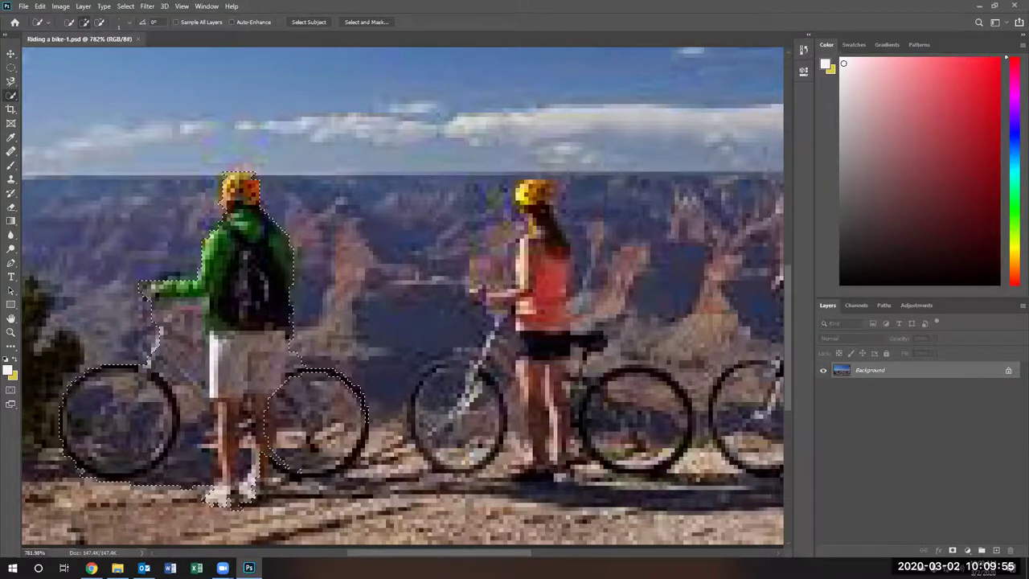
Step: Add an ellipse covering the whole rear wheel to the selection and subtract a smaller one inside it to leave the rim
left_click_drag(11, 68, 62, 80)
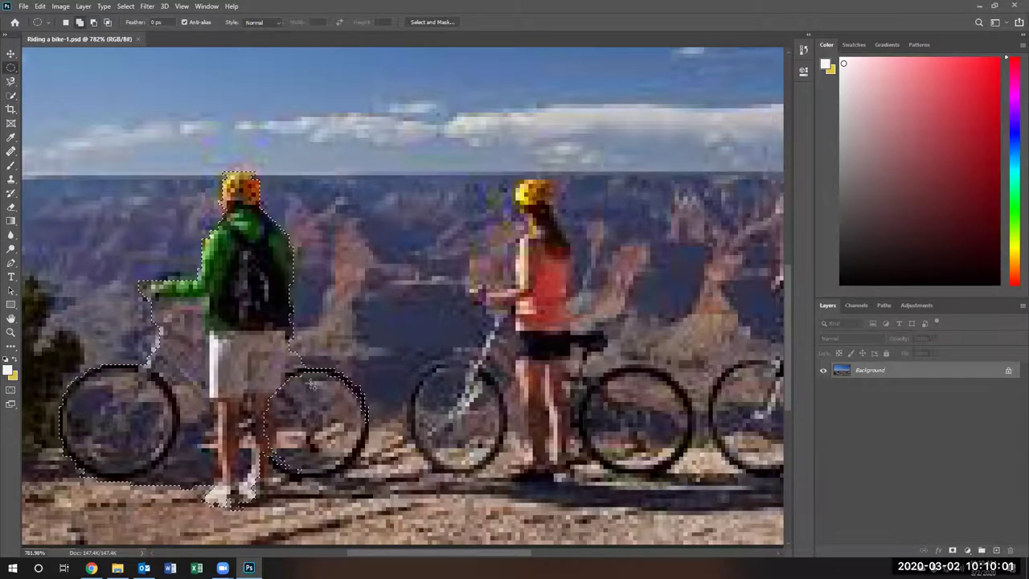
left_click_drag(286, 370, 367, 479)
key("space")
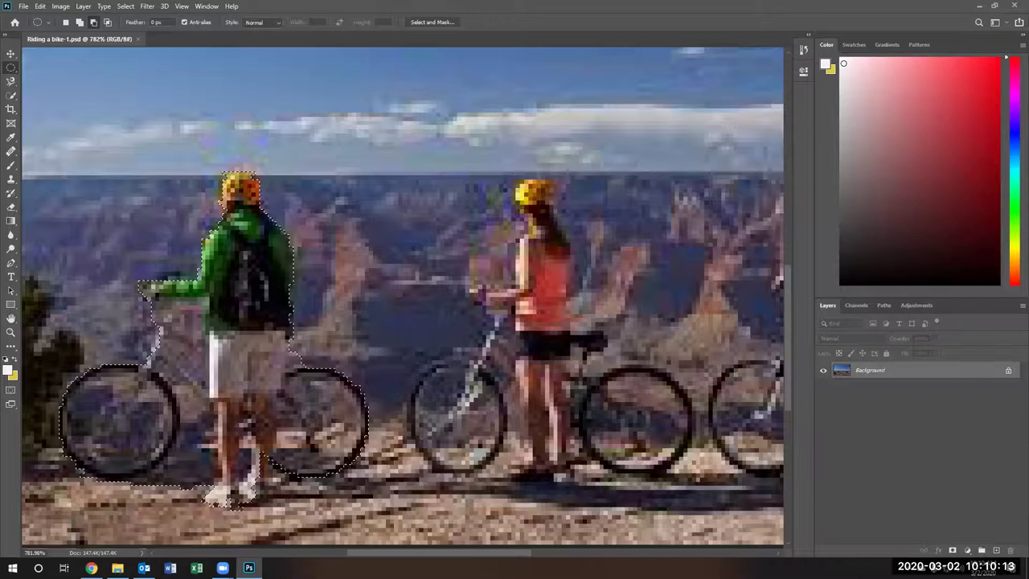
left_click_drag(288, 380, 367, 447)
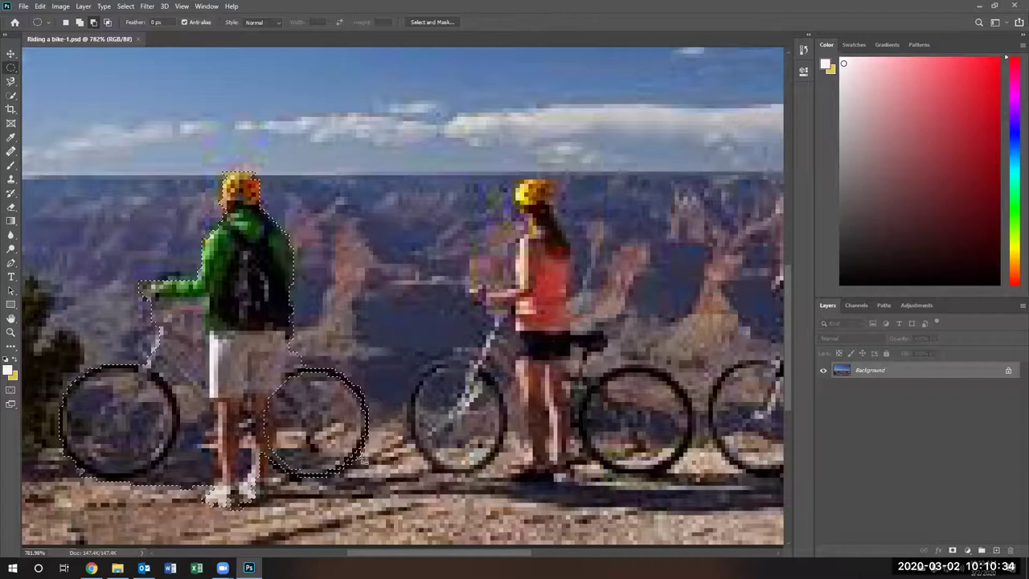
Step: Restore the cyclist's leg beside the rear wheel and subtract the background between the shorts and wheel using the Quick Selection tool
left_click(11, 95)
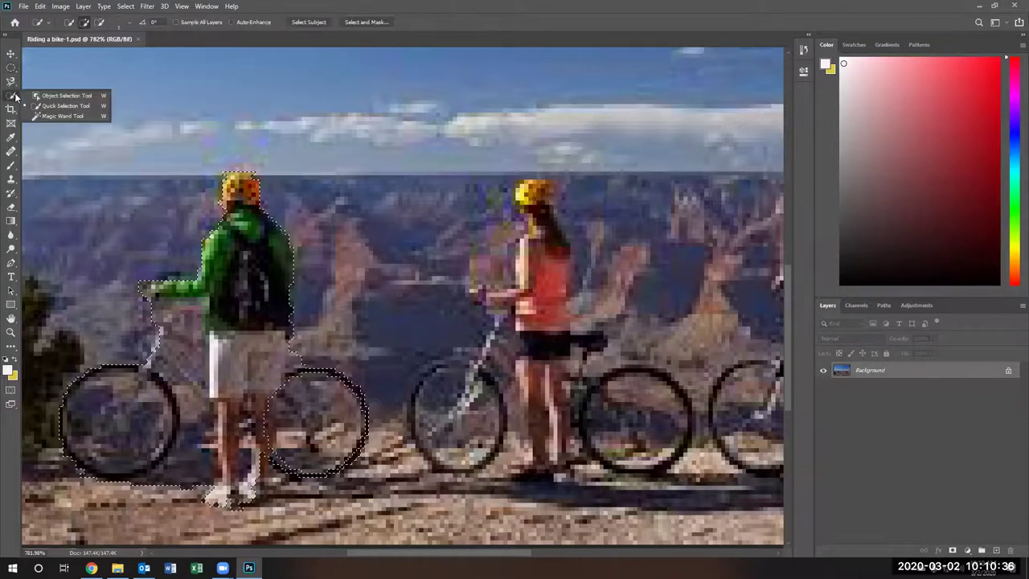
left_click(57, 106)
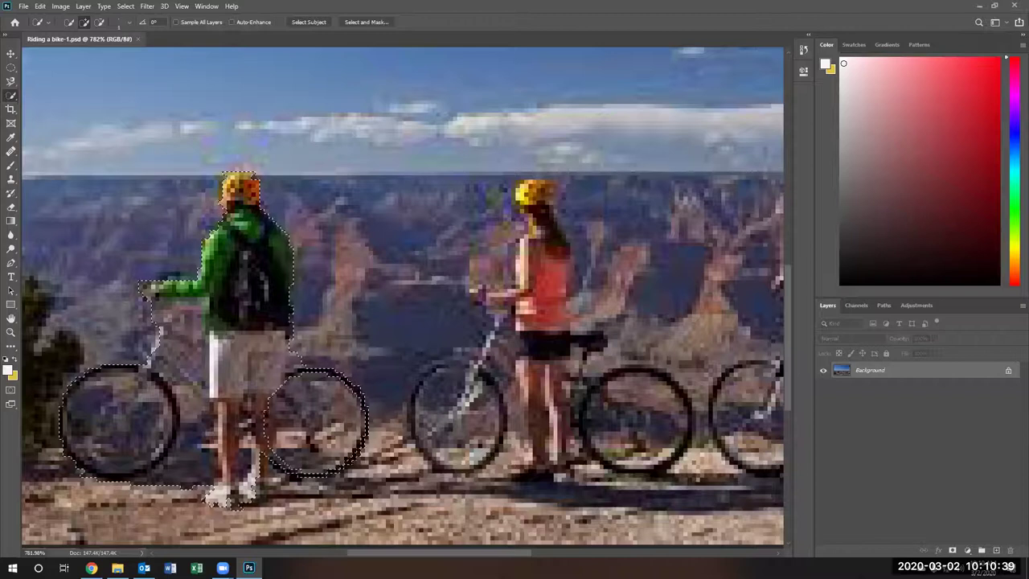
key("alt")
key("alt")
left_click(292, 410, "alt")
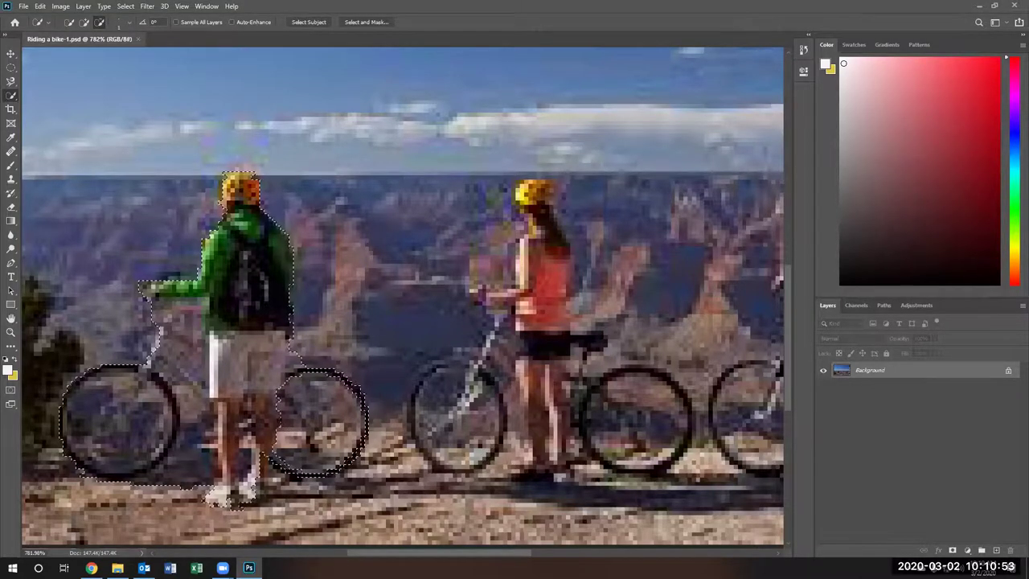
key("h")
key("alt")
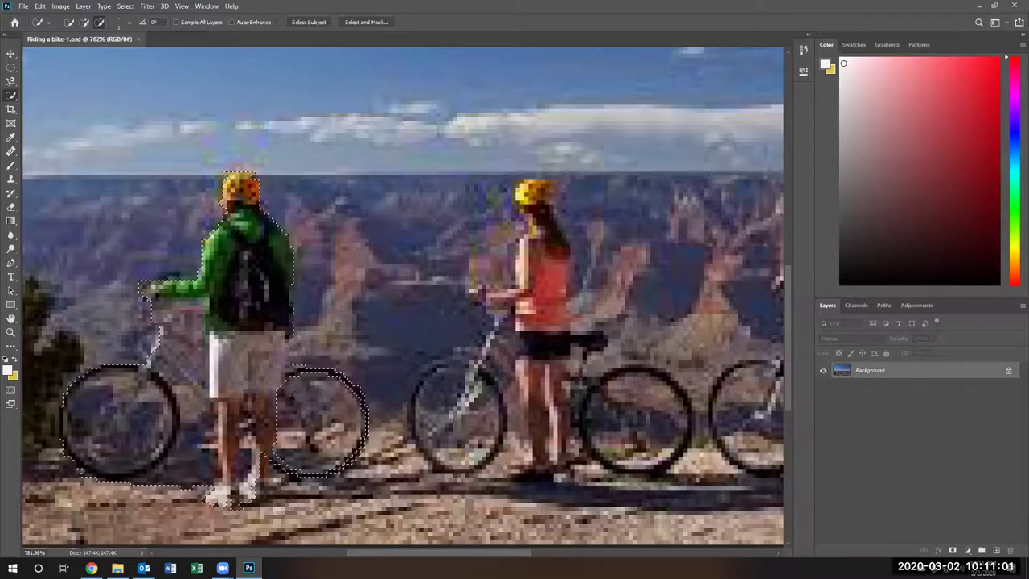
Step: Subtract the background and ground shadow between the front wheel and the cyclist's legs from the selection with the Quick Selection tool
key("alt")
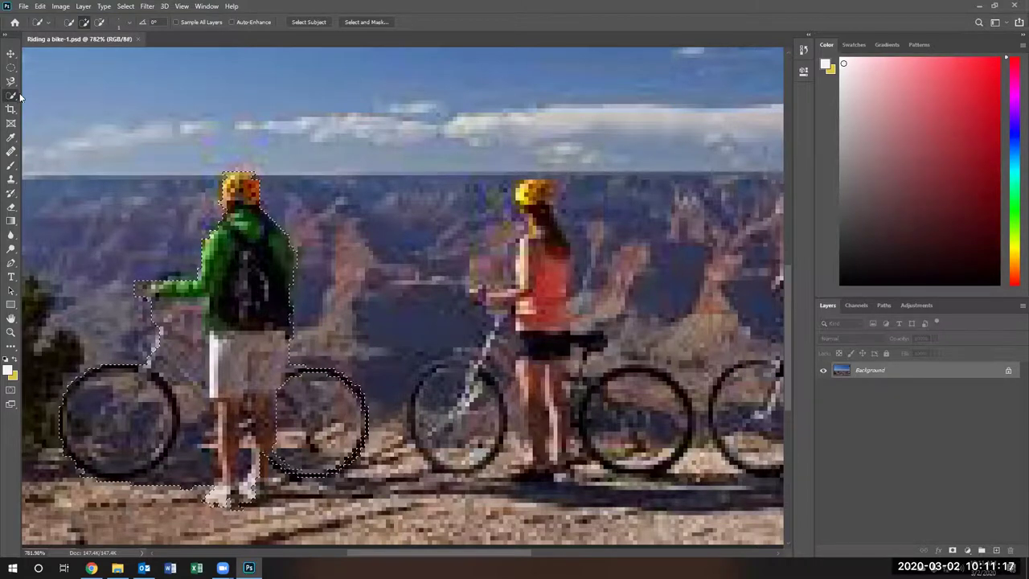
key("alt")
left_click(194, 453, "alt")
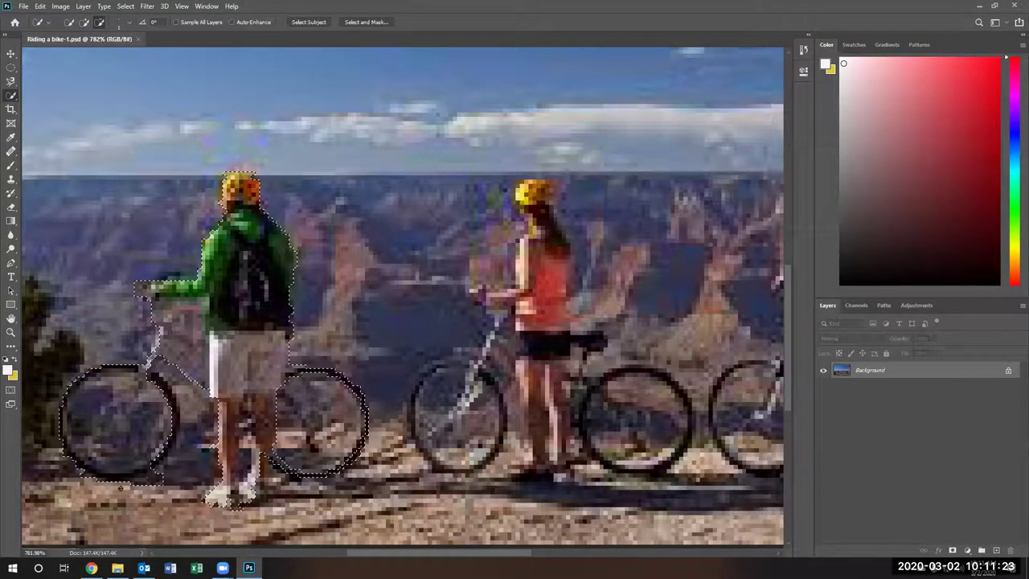
key("alt")
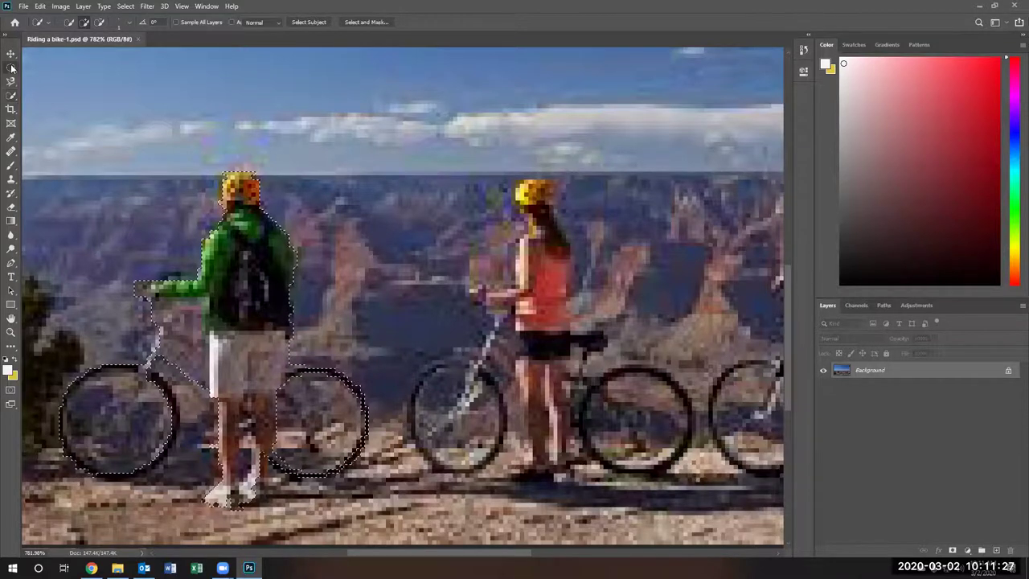
Step: Add an ellipse of about 30 by 27 px over the front wheel and subtract one of about 23 by 24 px inside it
left_click(10, 67)
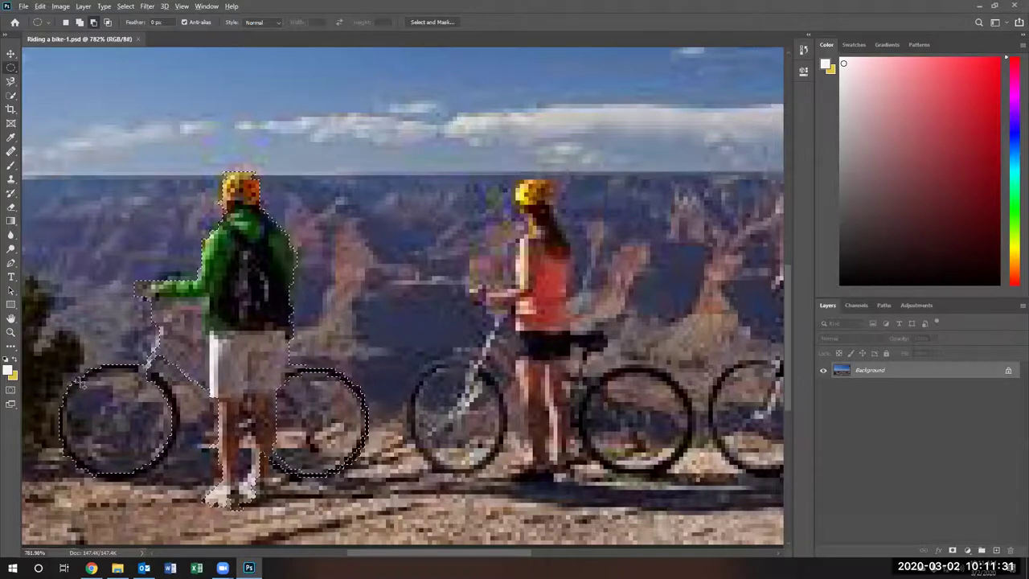
left_click_drag(83, 384, 182, 477)
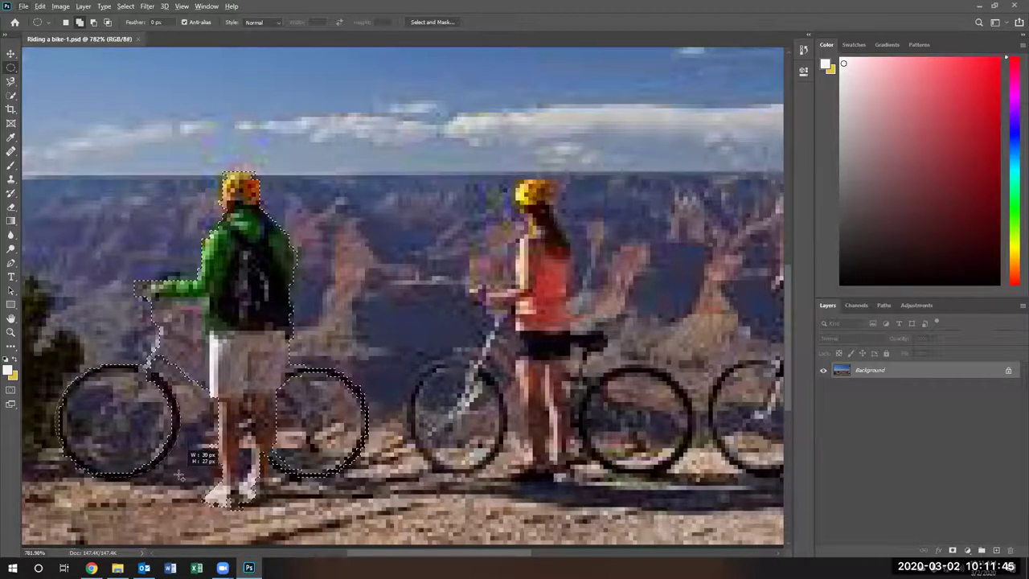
left_click_drag(179, 477, 179, 477)
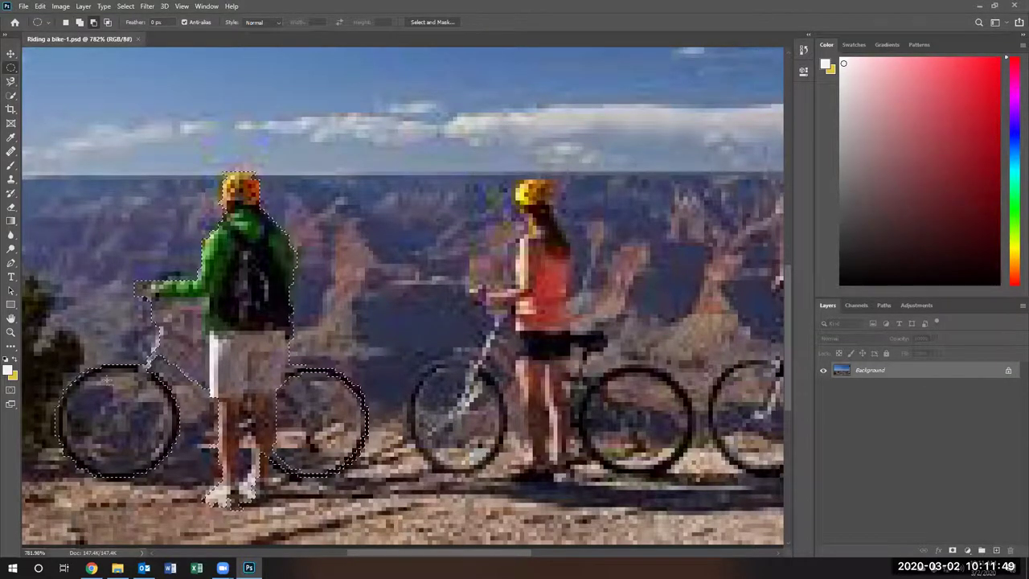
left_click_drag(88, 378, 145, 463)
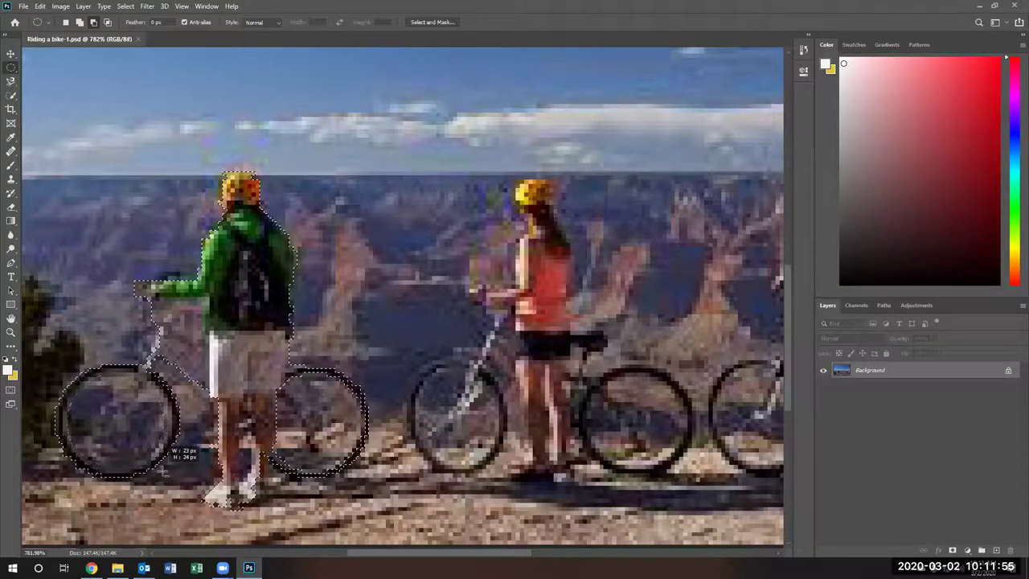
left_click_drag(169, 472, 169, 464)
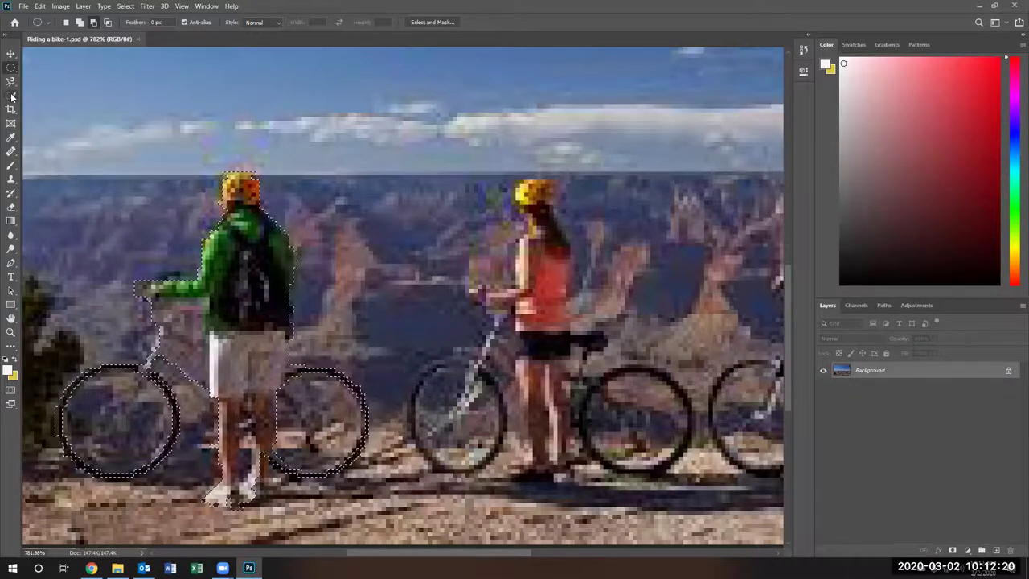
Step: Subtract the background enclosed by the cyclist's arm, jacket and bicycle frame from the selection with the Quick Selection tool
left_click(11, 95)
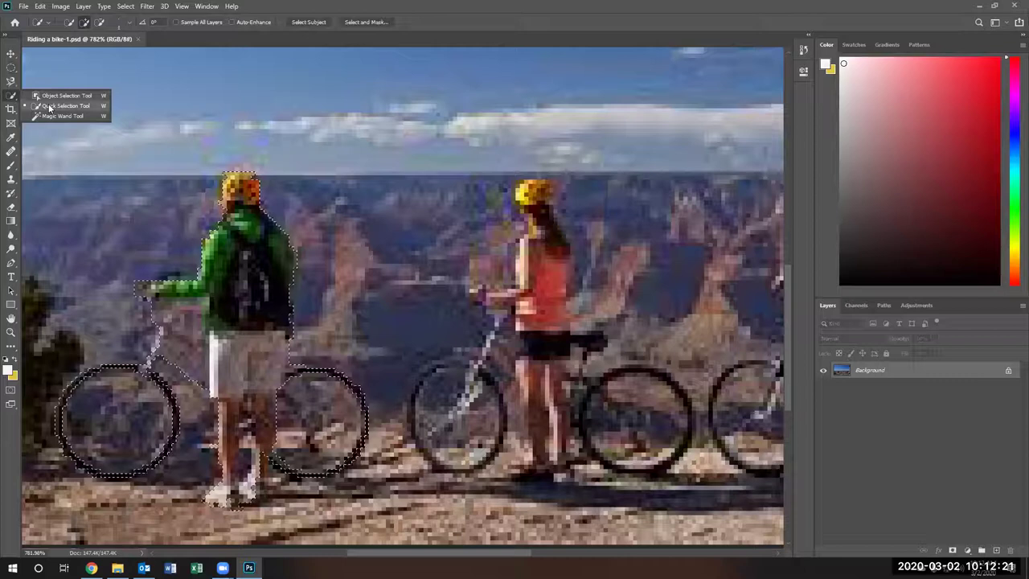
left_click(49, 107)
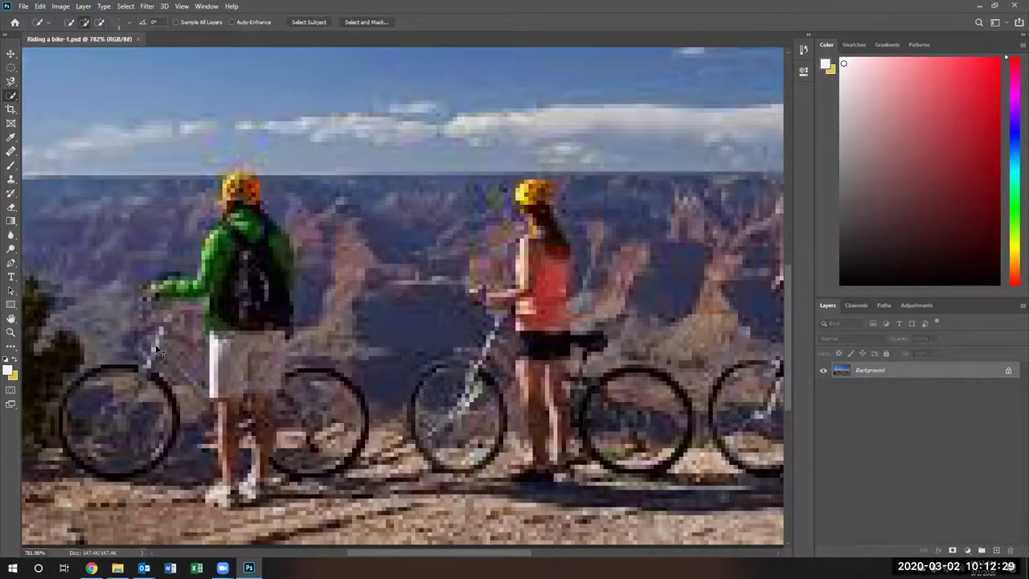
key("ctrl+z")
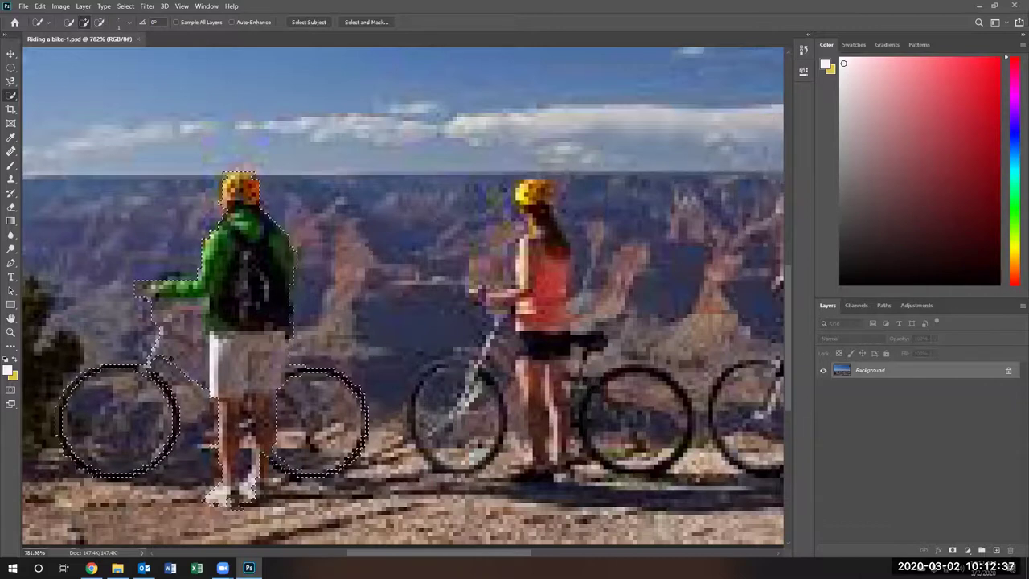
key("alt")
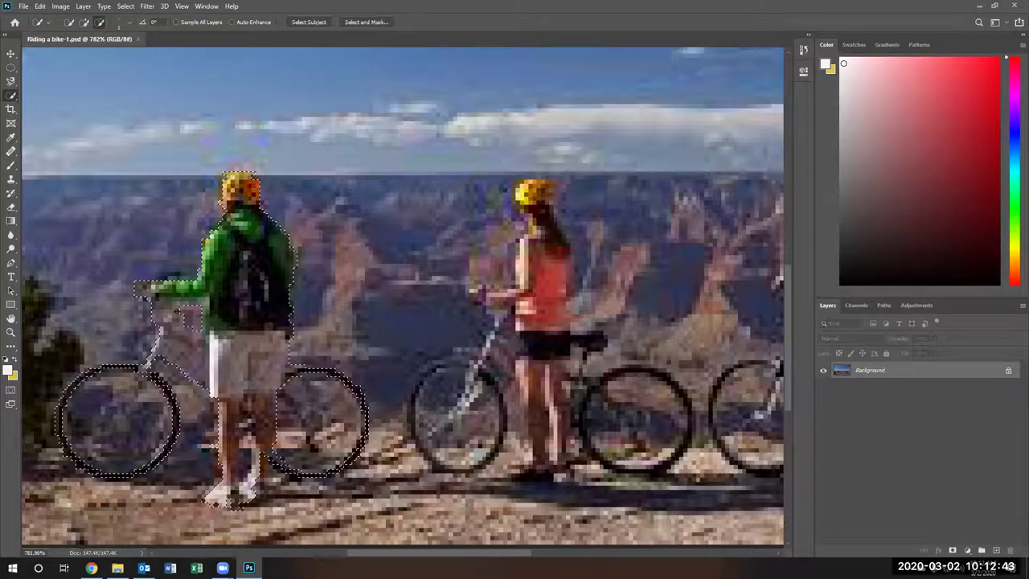
key("alt")
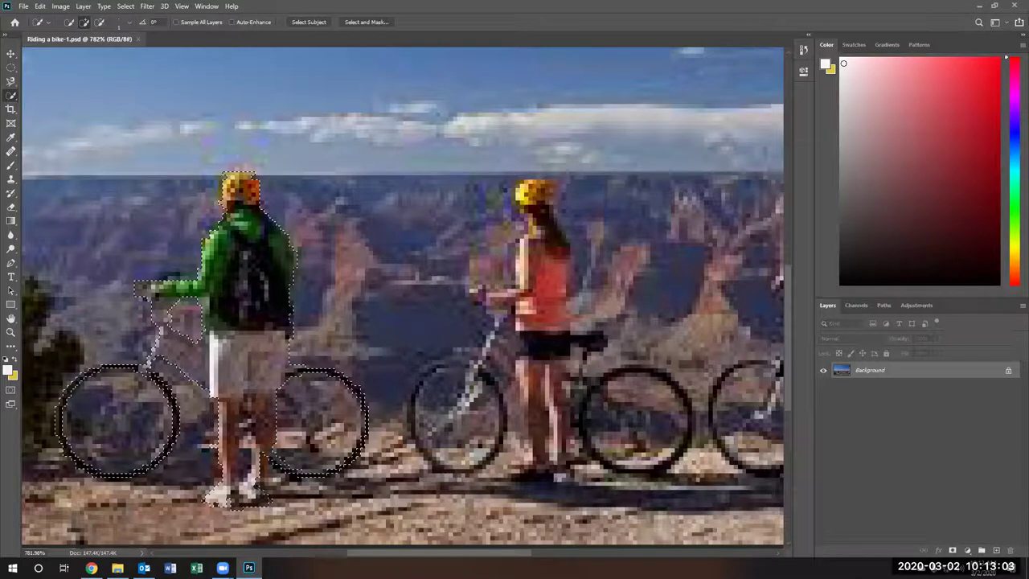
Step: Refine the selection around the cyclist's shoes and lower legs, adding missing parts and subtracting the ground shadow beside the rear foot
left_click(273, 496)
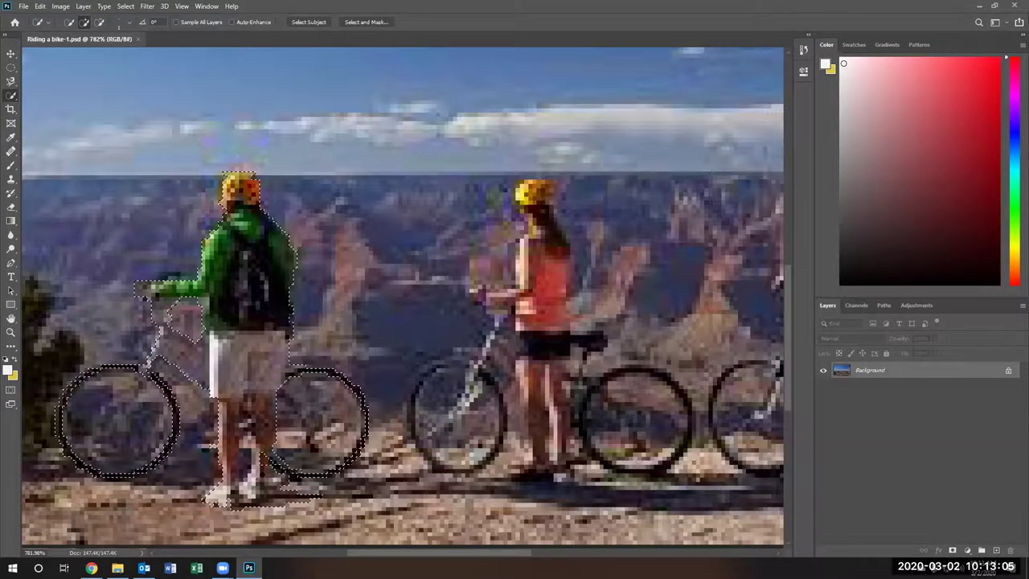
key("alt")
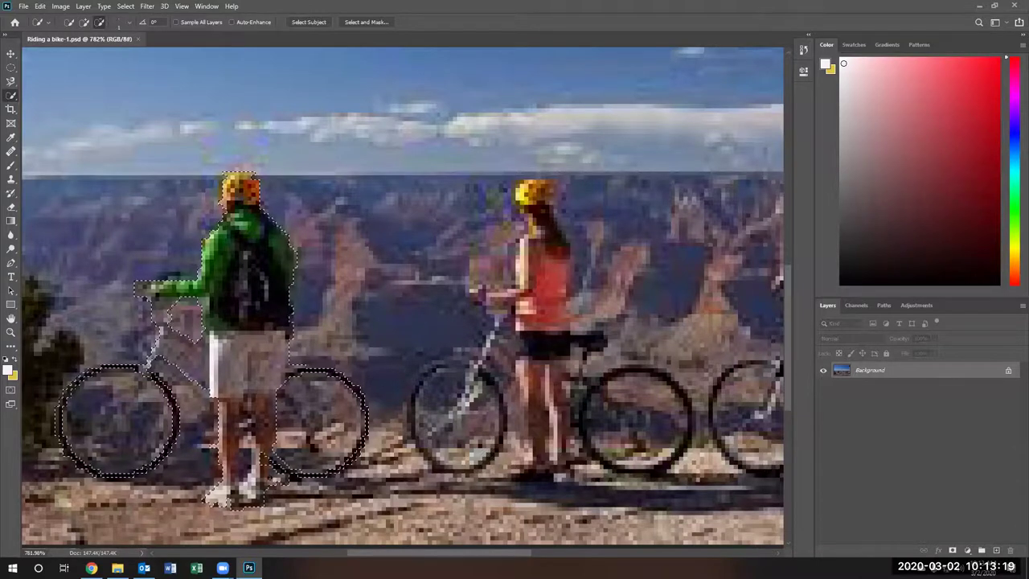
key("alt")
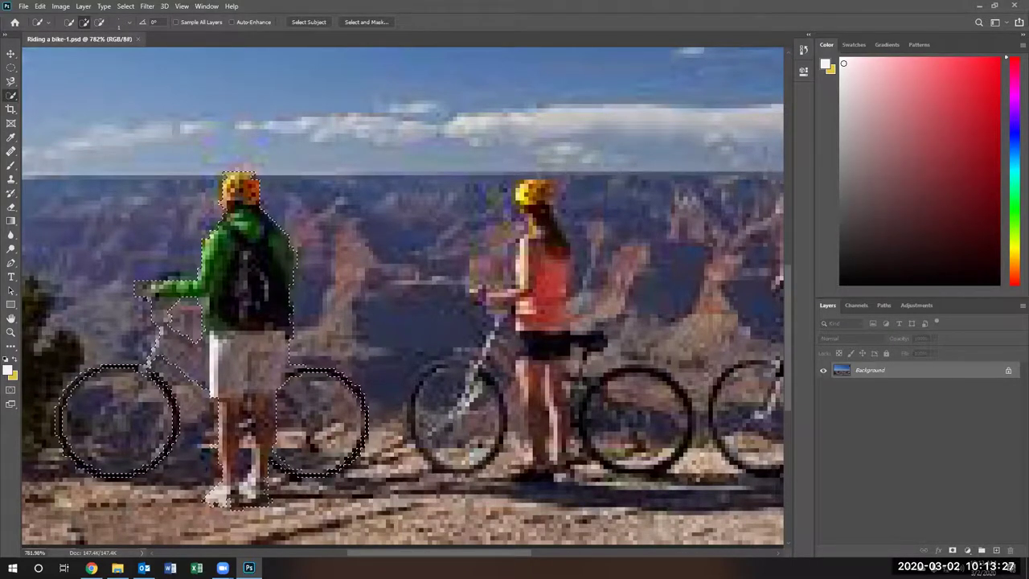
key("alt")
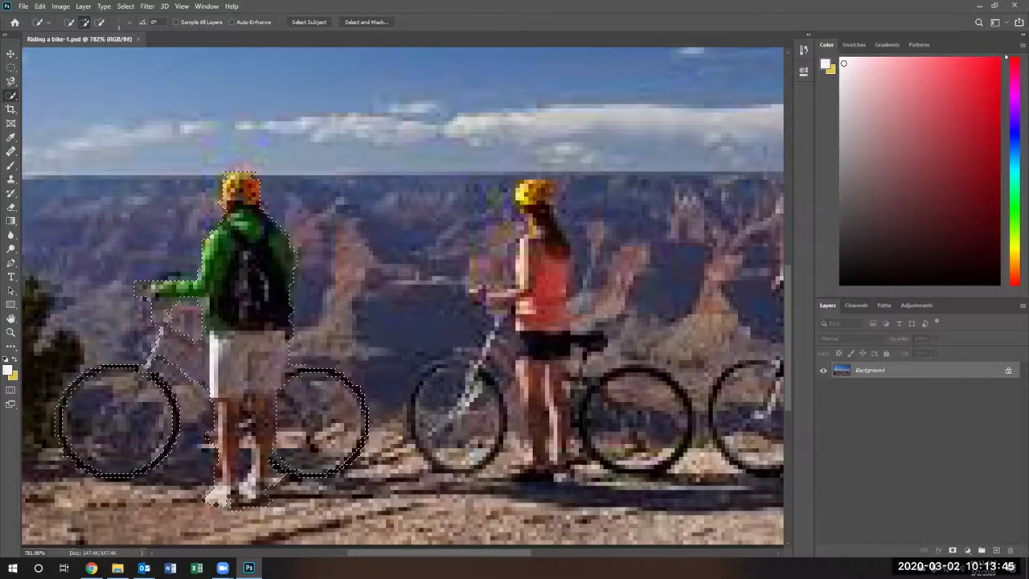
key("alt")
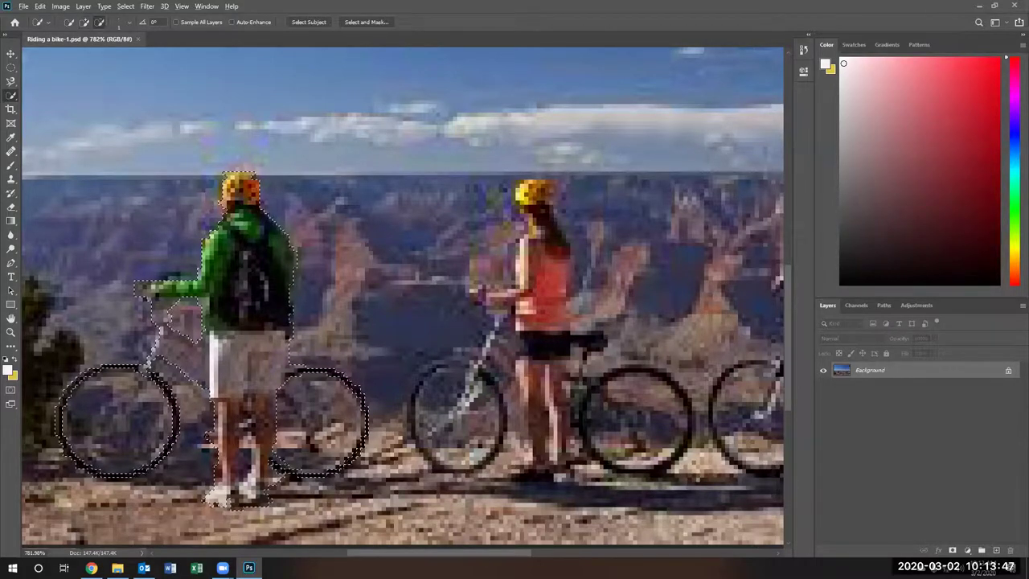
key("alt")
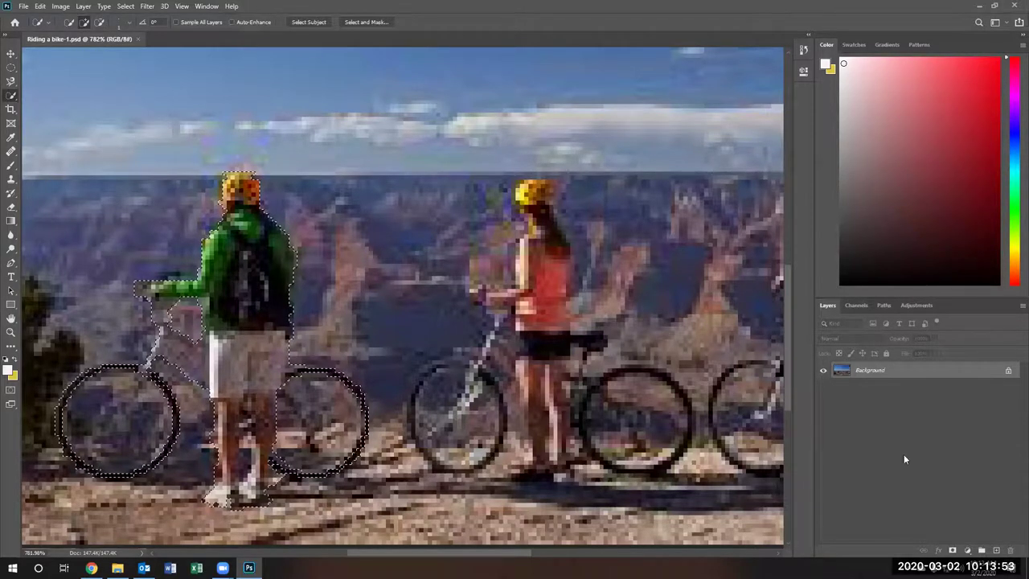
Step: Move the selected cyclist and bicycle to a new layer with Layer Via Cut and hide the Background layer
left_click(84, 6)
mouse_move(91, 18)
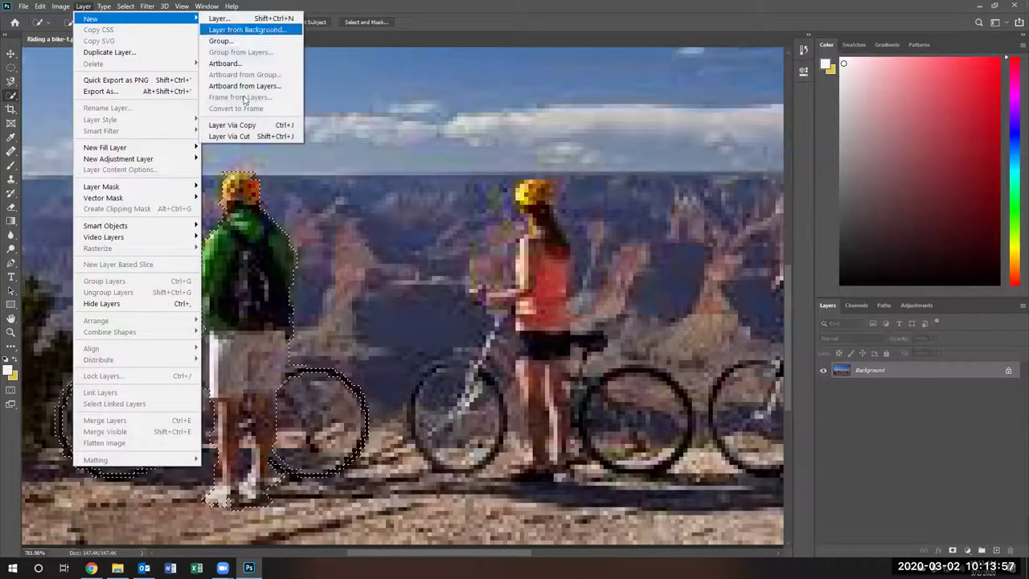
left_click(241, 136)
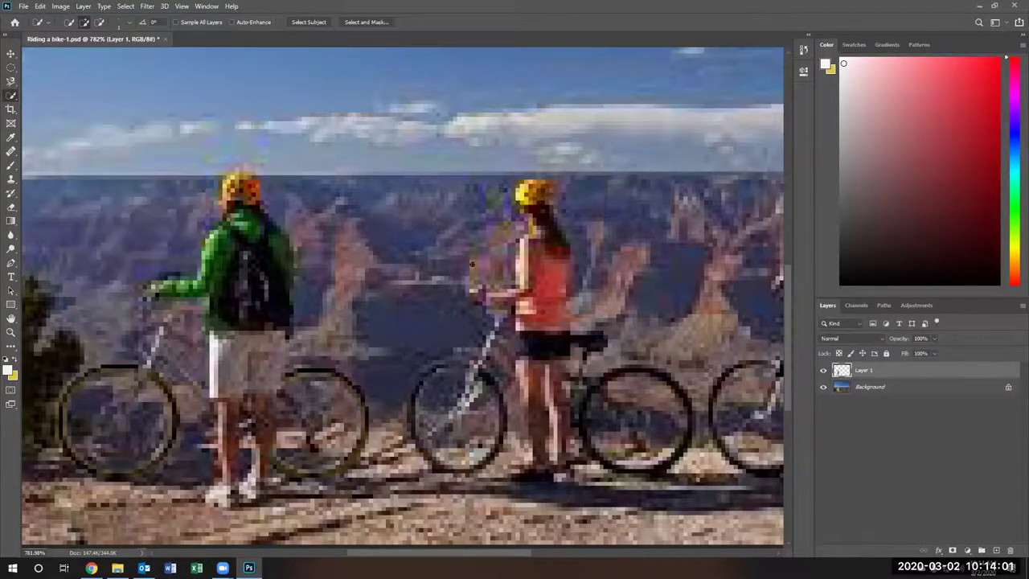
left_click(823, 387)
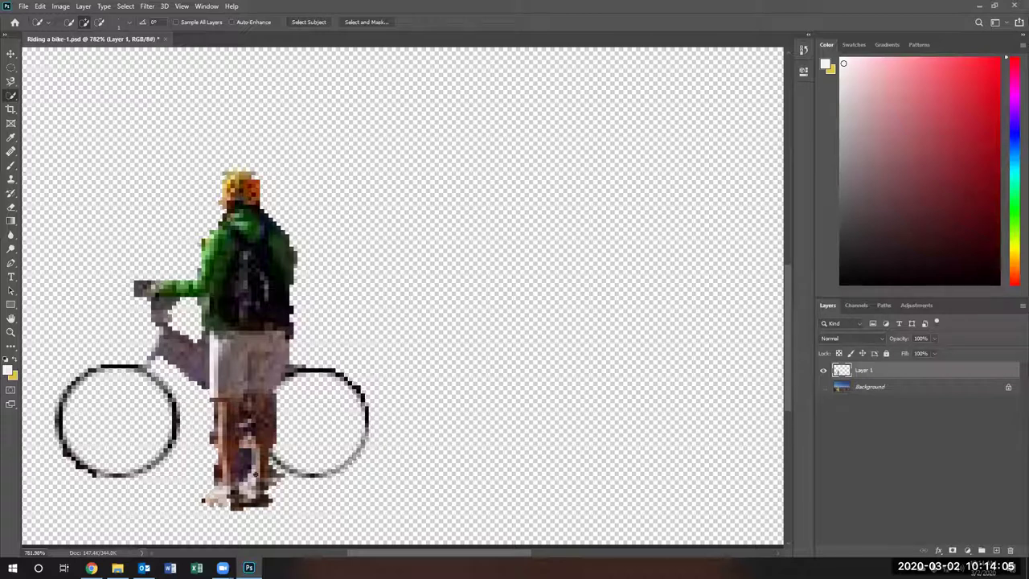
Step: Erase the leftover background inside the bicycle frame and between the cyclist's legs on Layer 1, and show the Background layer again
left_click(11, 207)
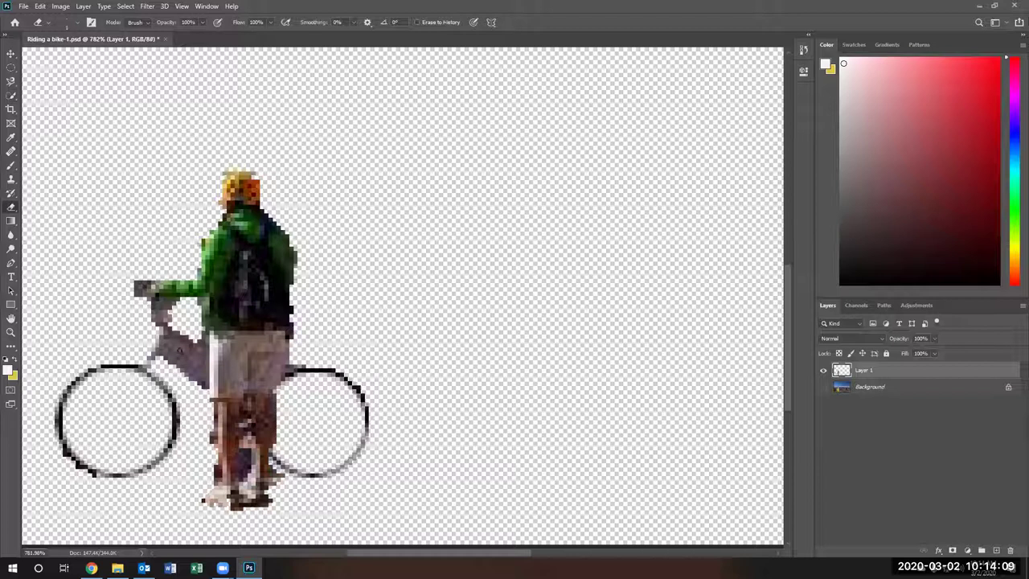
left_click_drag(173, 346, 196, 368)
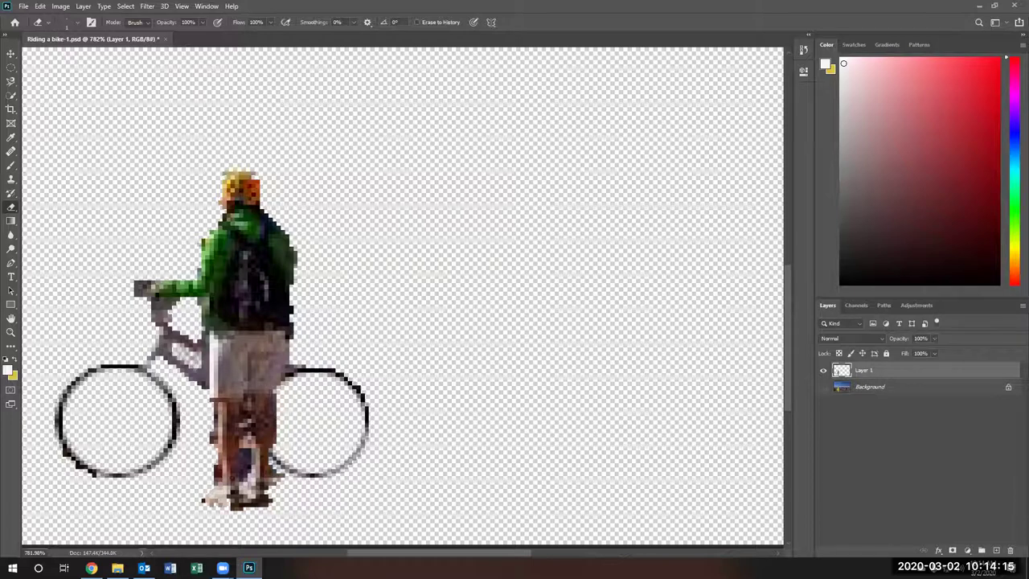
mouse_move(245, 481)
left_mouse_down()
mouse_move(248, 423)
mouse_move(247, 488)
left_mouse_up()
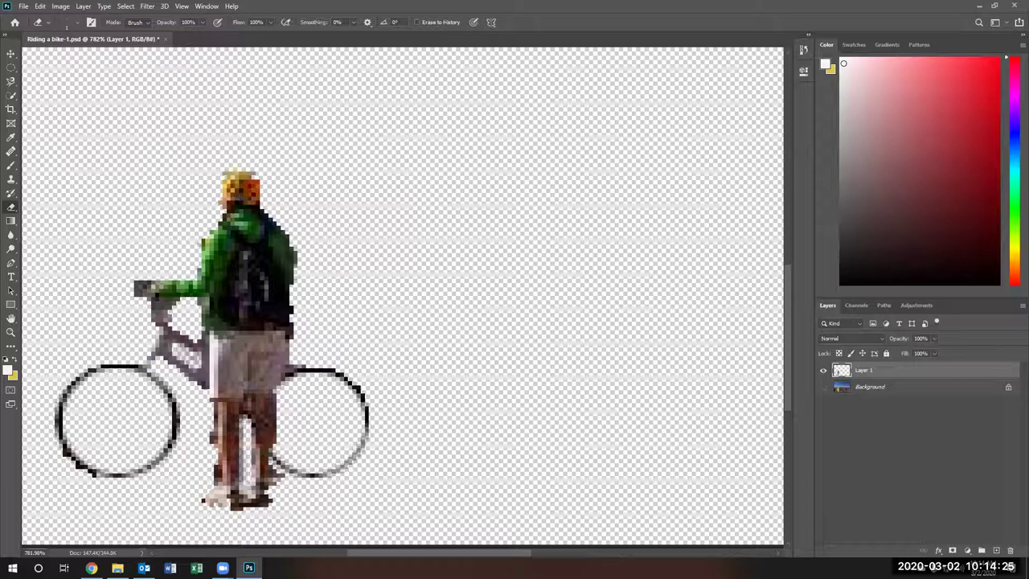
left_click(822, 386)
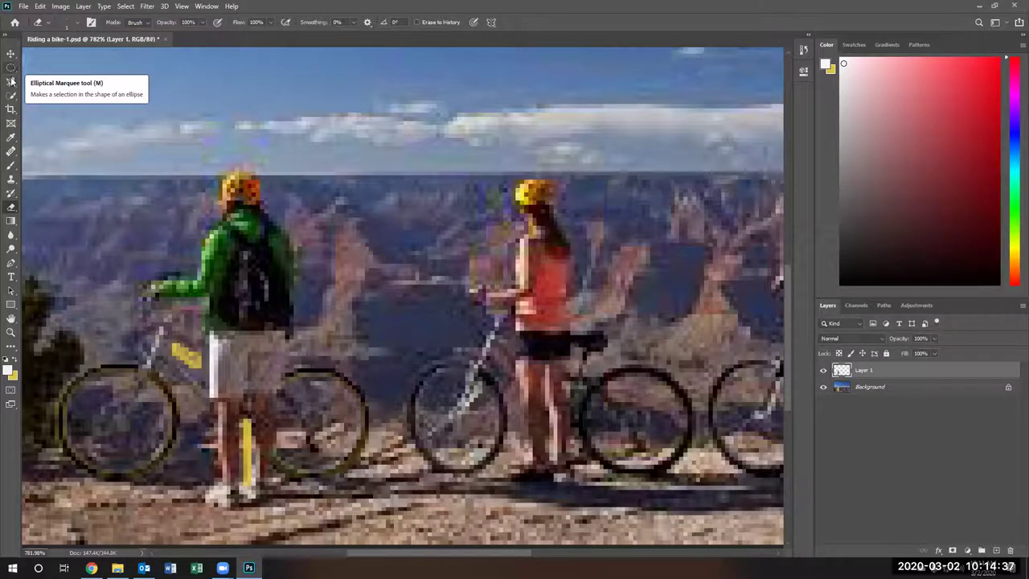
left_click(12, 95)
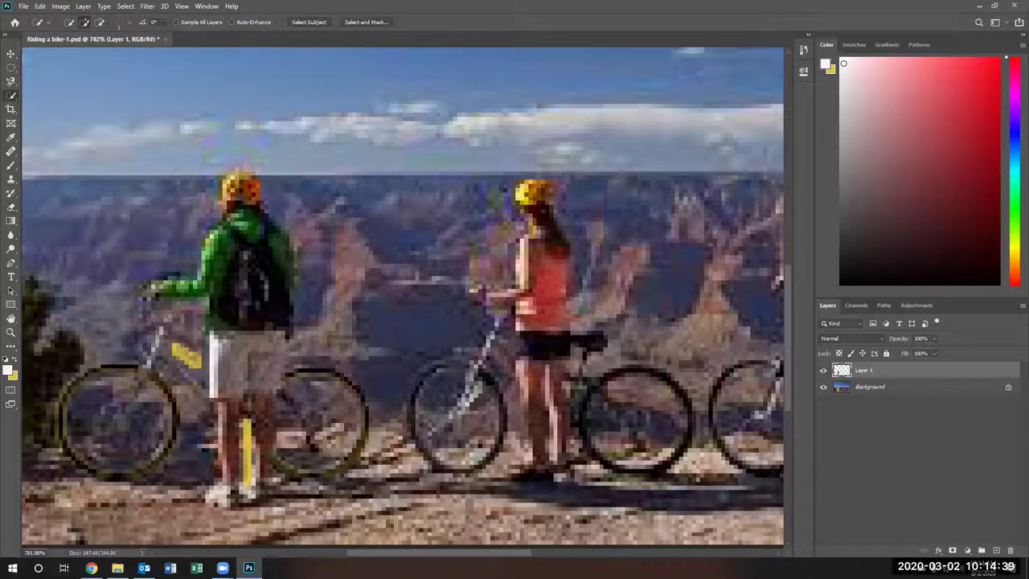
left_click_drag(286, 398, 337, 465)
left_click(323, 433, "alt")
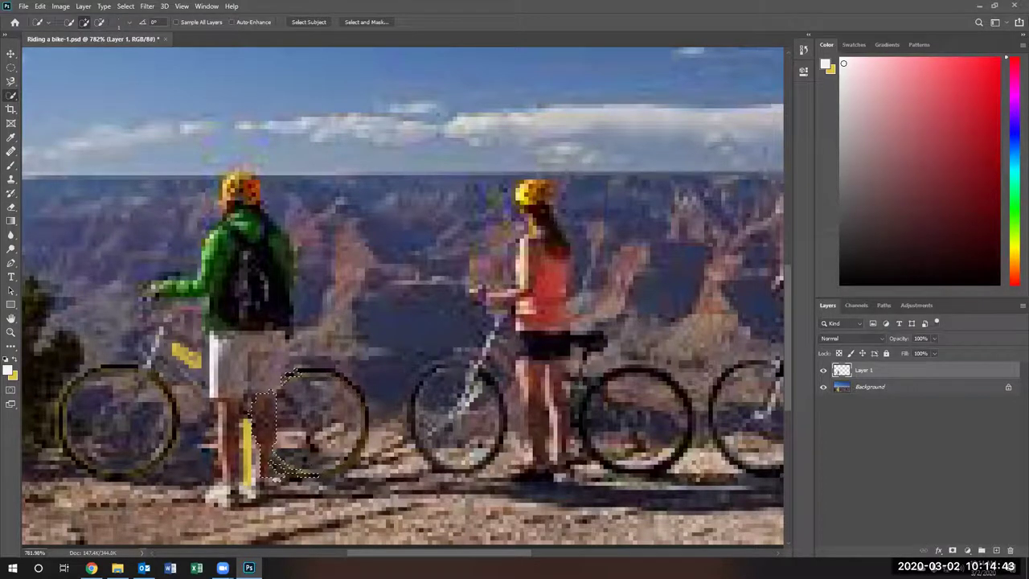
key("ctrl+d")
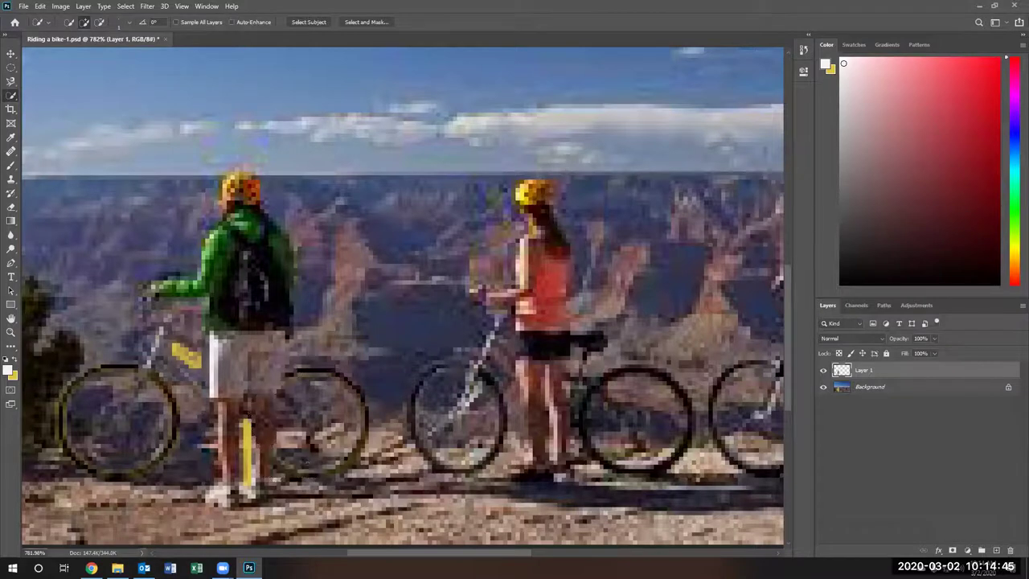
Step: Mark a rectangular area inside the rear wheel with the Rectangular Marquee tool and make the Background layer active
right_click(15, 96)
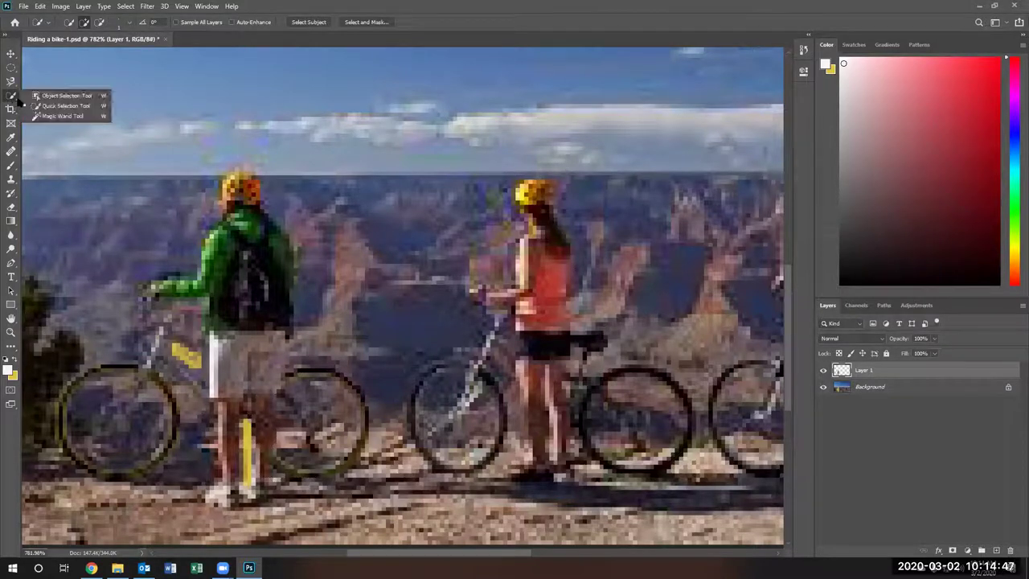
left_click(12, 68)
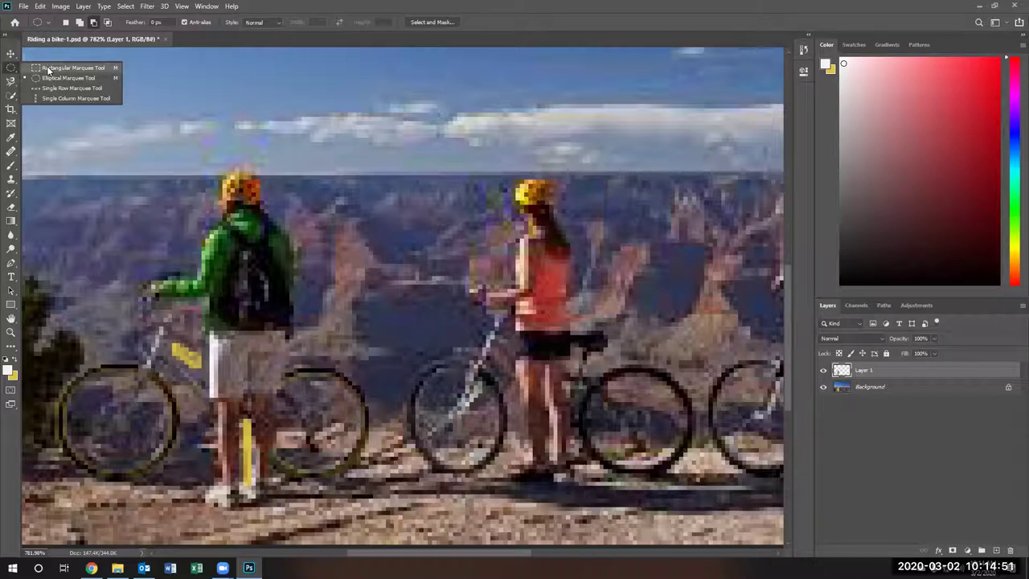
left_click(48, 70)
left_click_drag(277, 390, 332, 457)
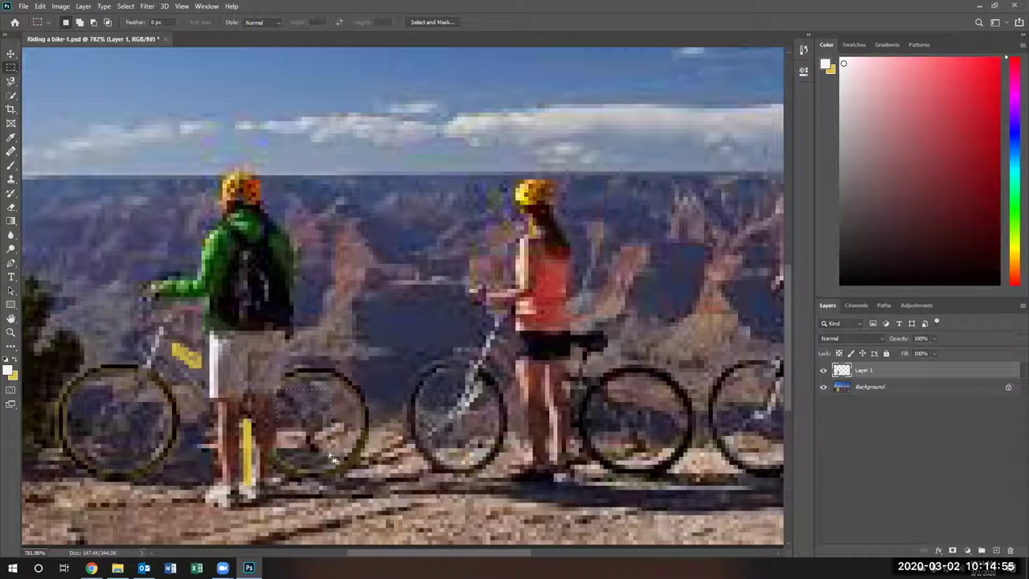
left_click(846, 388)
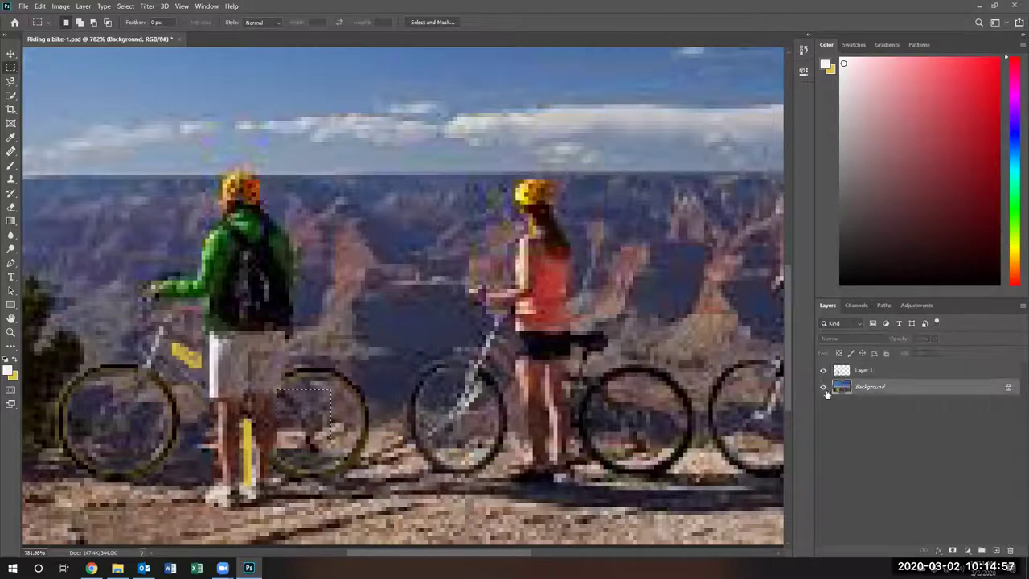
Step: Mark rectangular selections on the Background layer around the parts inside the front wheel and inside the rear wheel
left_click_drag(92, 384, 146, 439)
key("ctrl+d")
left_click_drag(98, 385, 145, 443)
left_click_drag(277, 390, 326, 456)
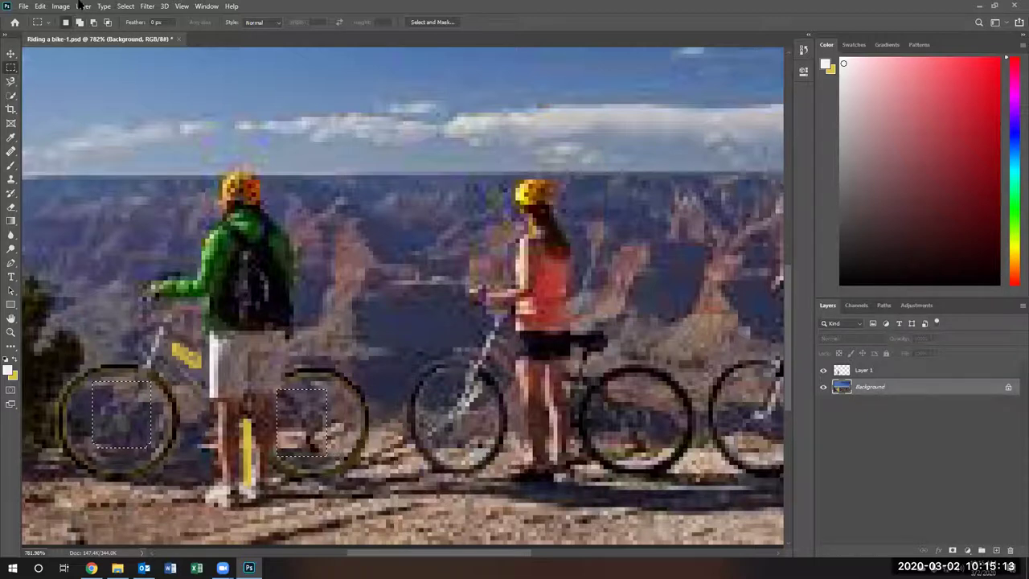
Step: Move the selected wheel areas to a new layer with Layer Via Cut and hide the Background layer
left_click(125, 7)
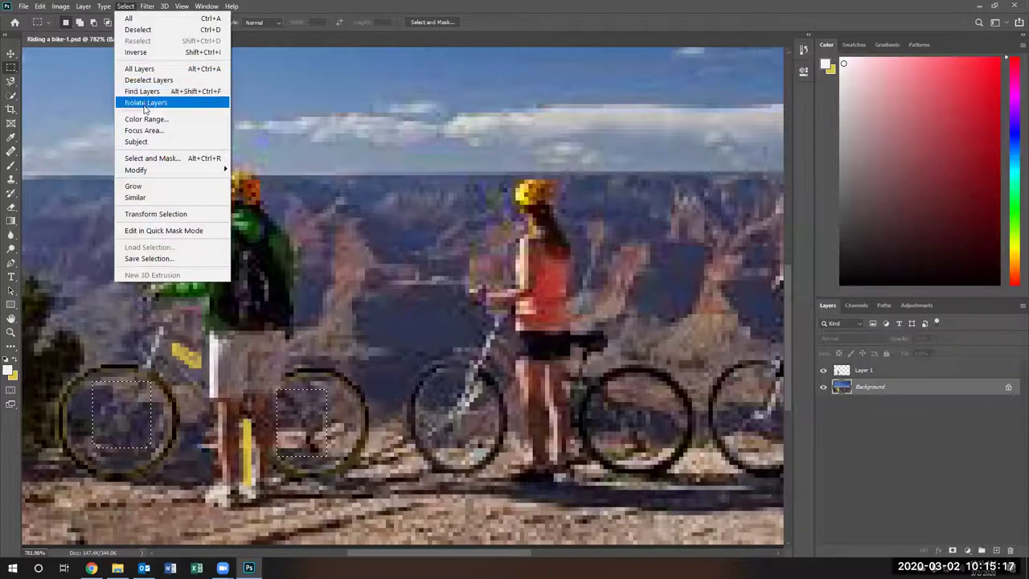
mouse_move(84, 7)
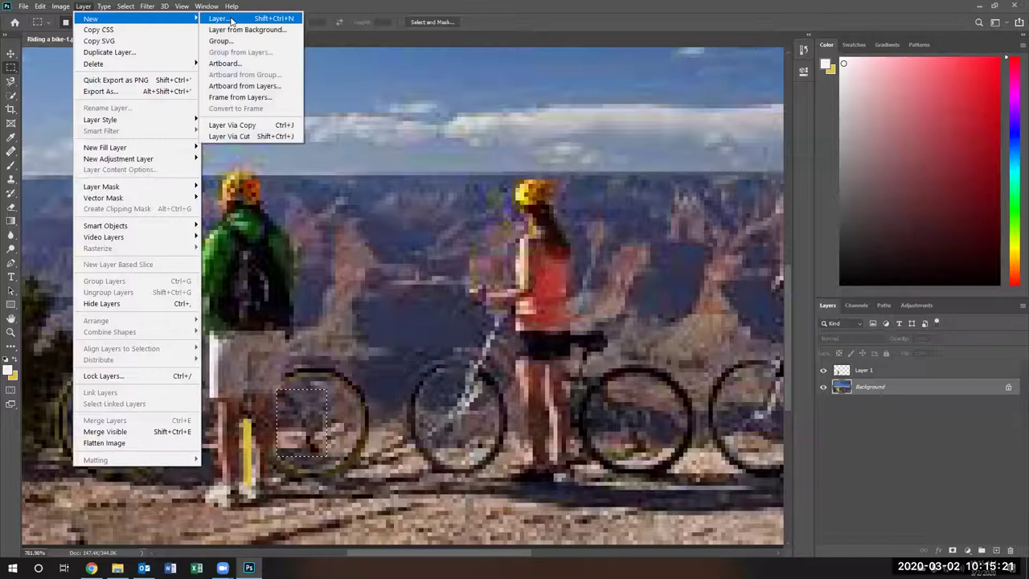
left_click(239, 136)
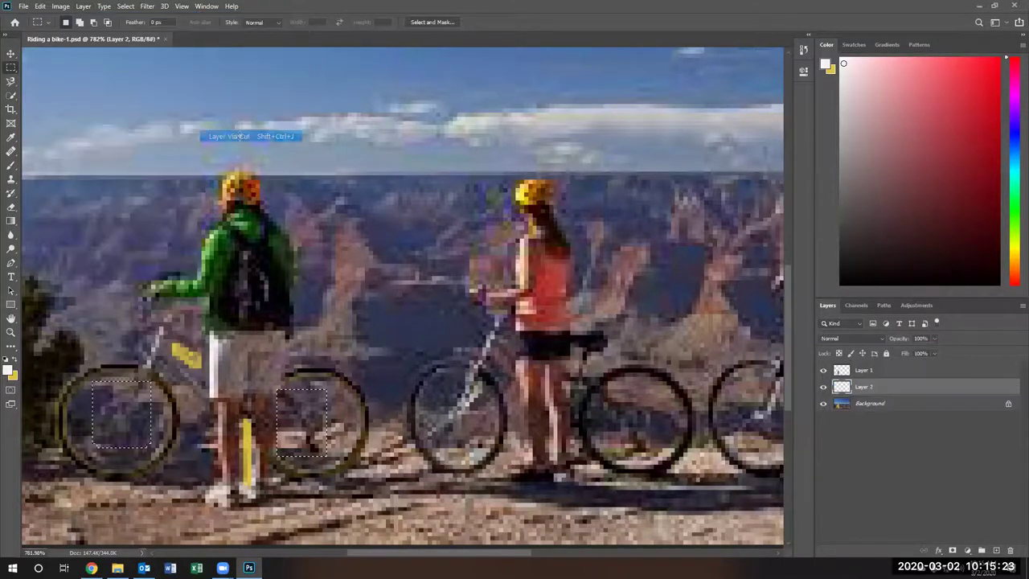
left_click(824, 404)
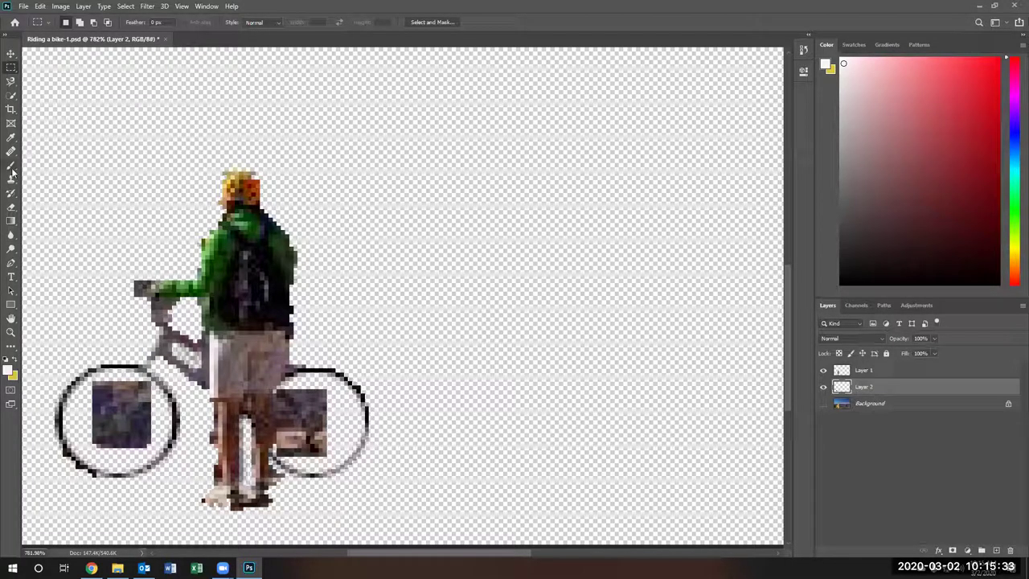
Step: Erase the background around the frame and hub parts inside the rear wheel on Layer 2, undoing and redoing the strokes that remove too much
left_click(11, 207)
mouse_move(325, 396)
left_mouse_down()
mouse_move(324, 413)
mouse_move(313, 390)
mouse_move(308, 398)
mouse_move(297, 387)
mouse_move(326, 429)
mouse_move(294, 393)
mouse_move(328, 435)
mouse_move(325, 458)
mouse_move(283, 453)
mouse_move(280, 417)
mouse_move(294, 431)
mouse_move(284, 435)
mouse_move(286, 424)
mouse_move(295, 430)
mouse_move(283, 409)
mouse_move(317, 423)
mouse_move(286, 394)
mouse_move(312, 466)
left_mouse_up()
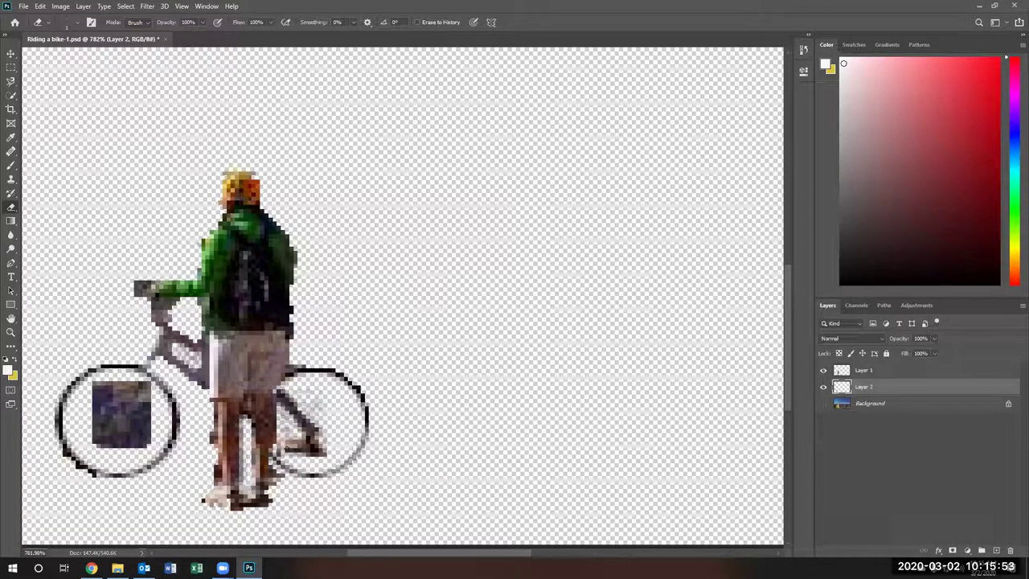
key("ctrl+z")
key("ctrl+z")
key("ctrl+z")
key("ctrl+z")
key("ctrl+z")
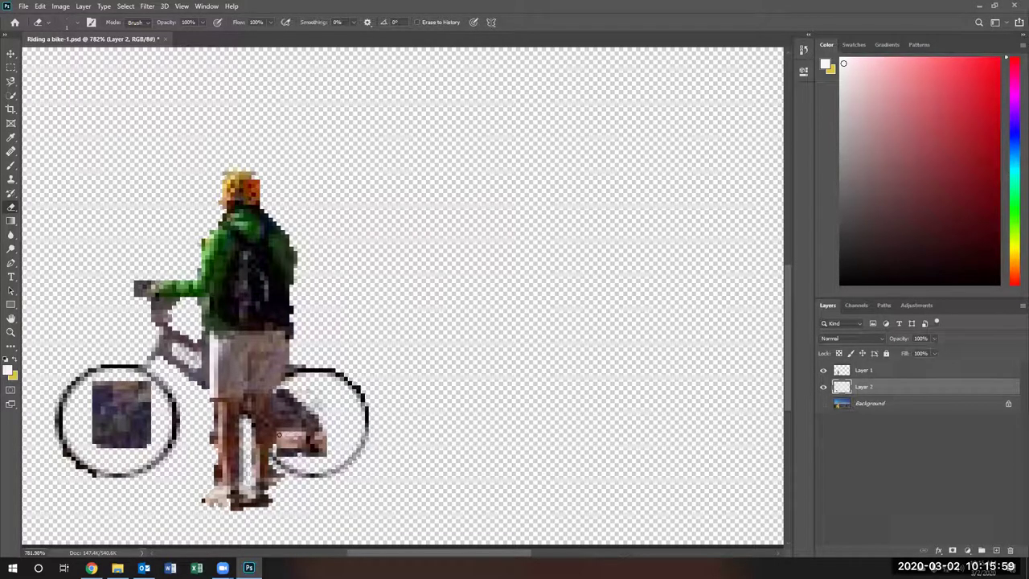
left_click_drag(327, 436, 320, 442)
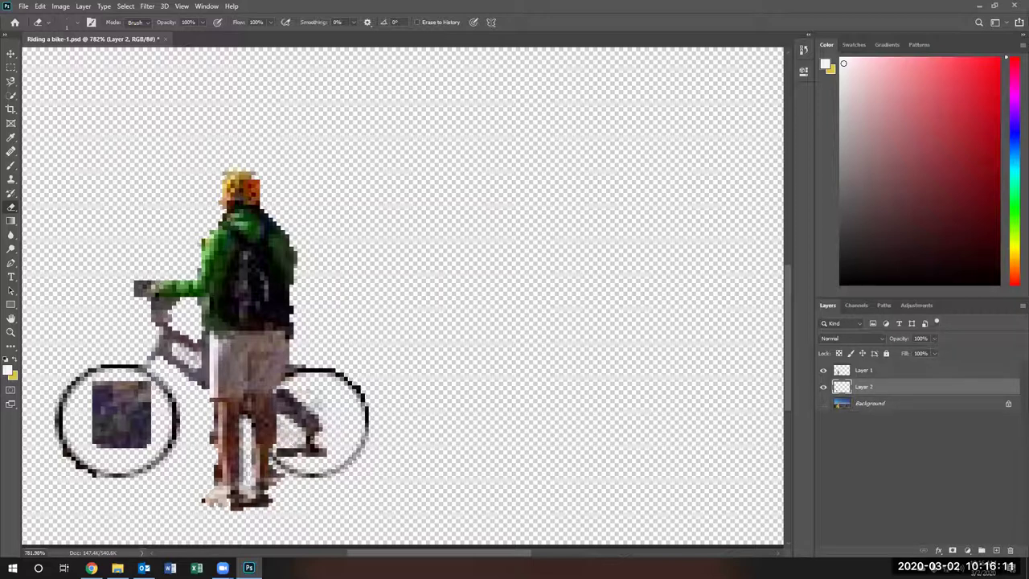
Step: Erase the background around the fork and hub inside the front wheel on Layer 2
mouse_move(122, 378)
left_mouse_down()
mouse_move(91, 419)
mouse_move(121, 380)
mouse_move(98, 405)
mouse_move(114, 381)
mouse_move(93, 400)
mouse_move(103, 381)
mouse_move(94, 390)
mouse_move(155, 393)
mouse_move(143, 387)
mouse_move(145, 405)
mouse_move(139, 395)
mouse_move(131, 413)
mouse_move(143, 427)
mouse_move(146, 391)
mouse_move(143, 431)
mouse_move(135, 415)
mouse_move(139, 404)
mouse_move(148, 444)
left_mouse_up()
mouse_move(109, 447)
left_mouse_down()
mouse_move(150, 440)
mouse_move(93, 442)
mouse_move(87, 422)
mouse_move(127, 380)
mouse_move(101, 416)
mouse_move(116, 399)
mouse_move(93, 386)
left_mouse_up()
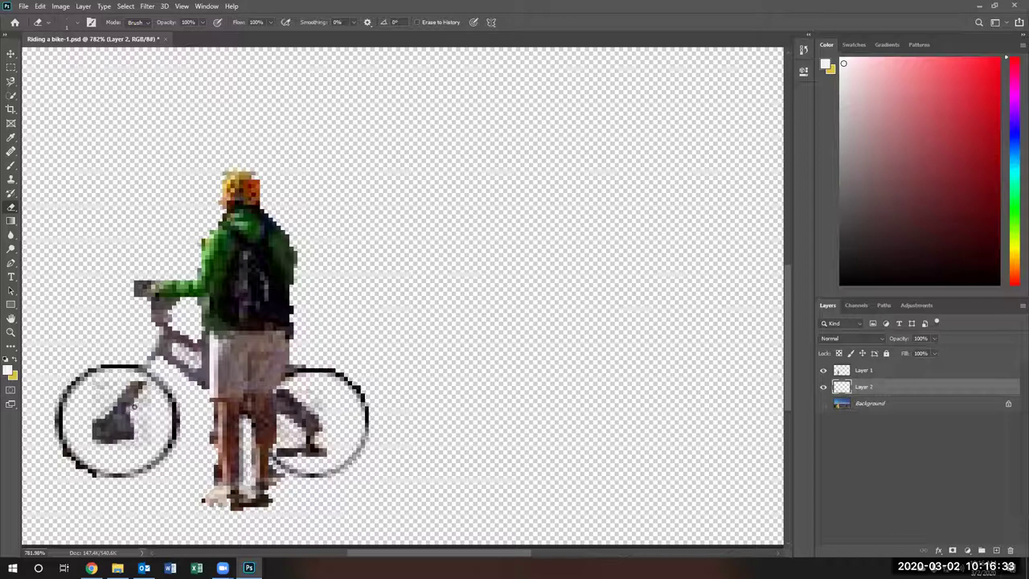
left_click_drag(111, 400, 90, 427)
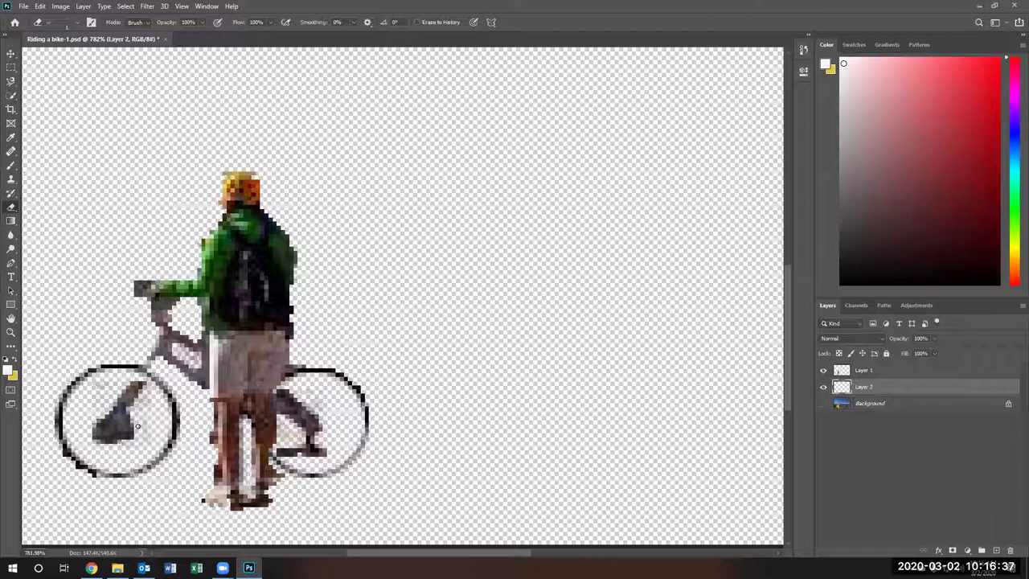
left_click_drag(121, 440, 133, 428)
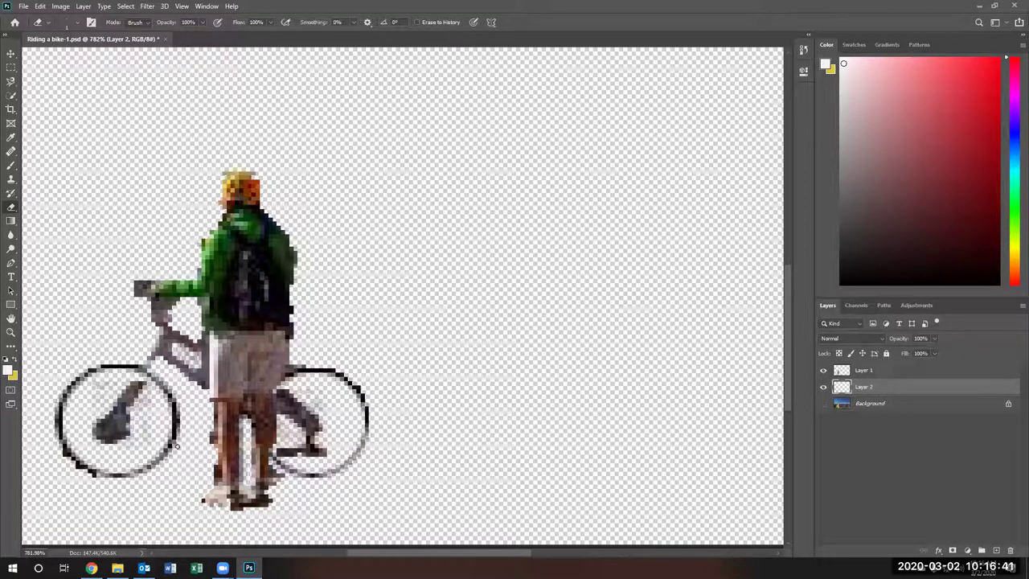
Step: Examine the cut-out cyclist and bicycle as a whole and close up for leftover background
scroll(175, 445, "down", 2)
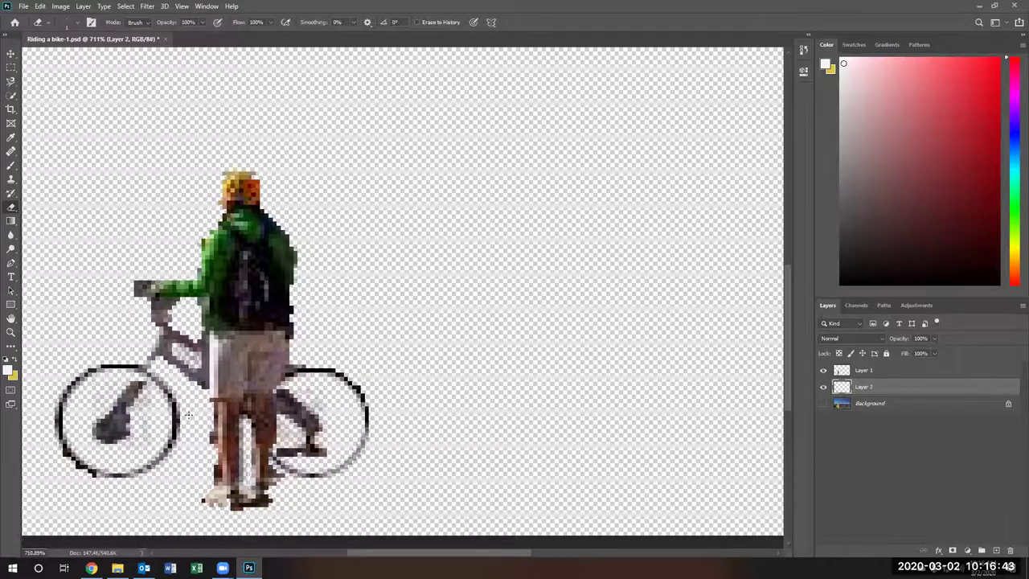
scroll(187, 414, "down", 2)
scroll(187, 414, "down", 2)
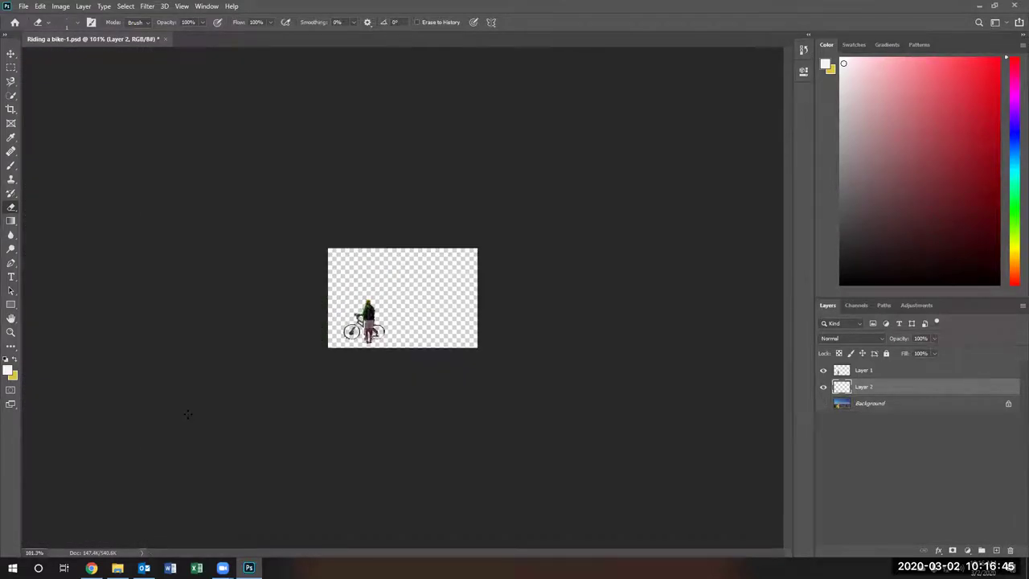
scroll(260, 417, "down", 1)
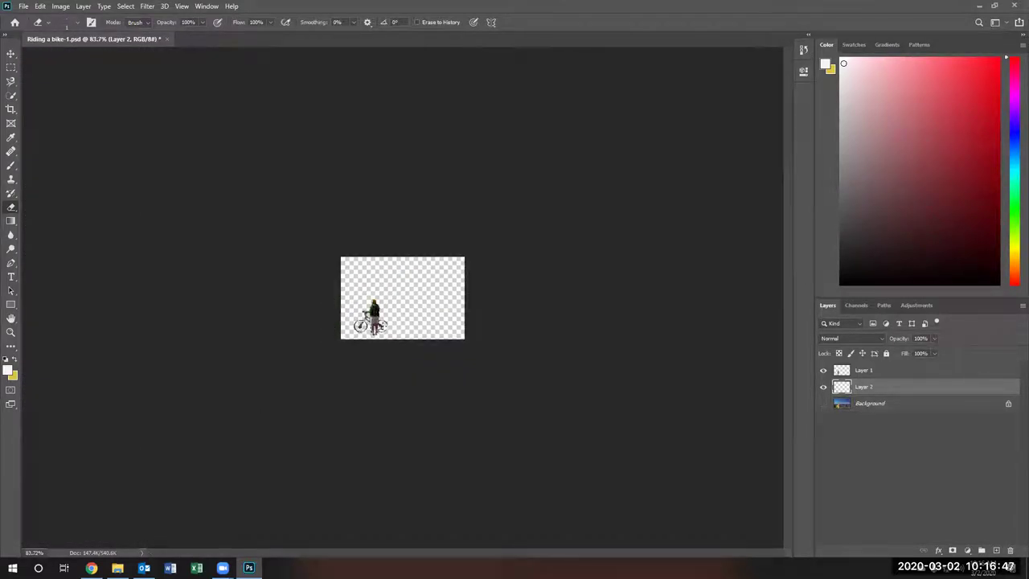
scroll(292, 324, "up", 5)
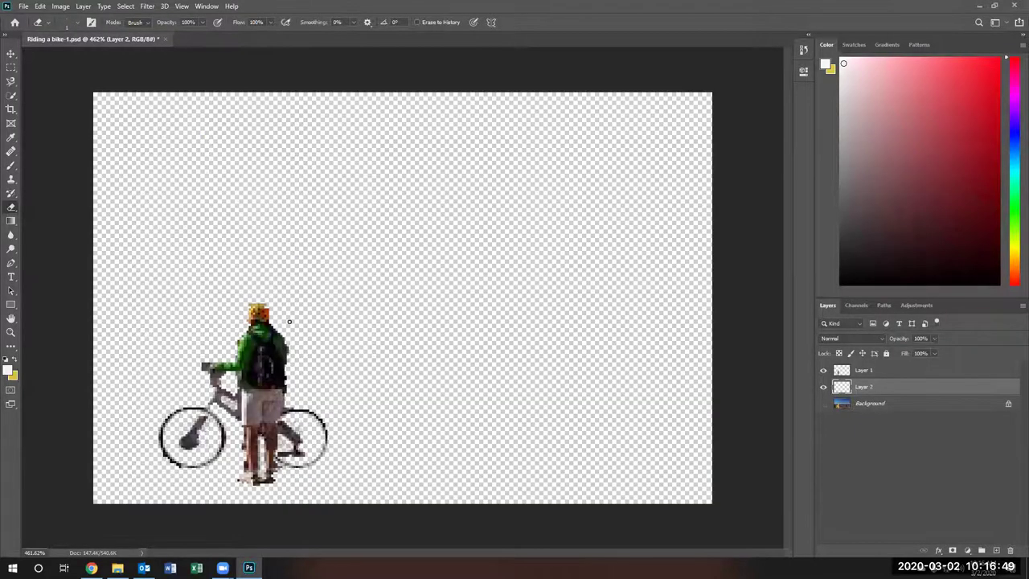
scroll(289, 322, "up", 2)
scroll(254, 343, "down", 2)
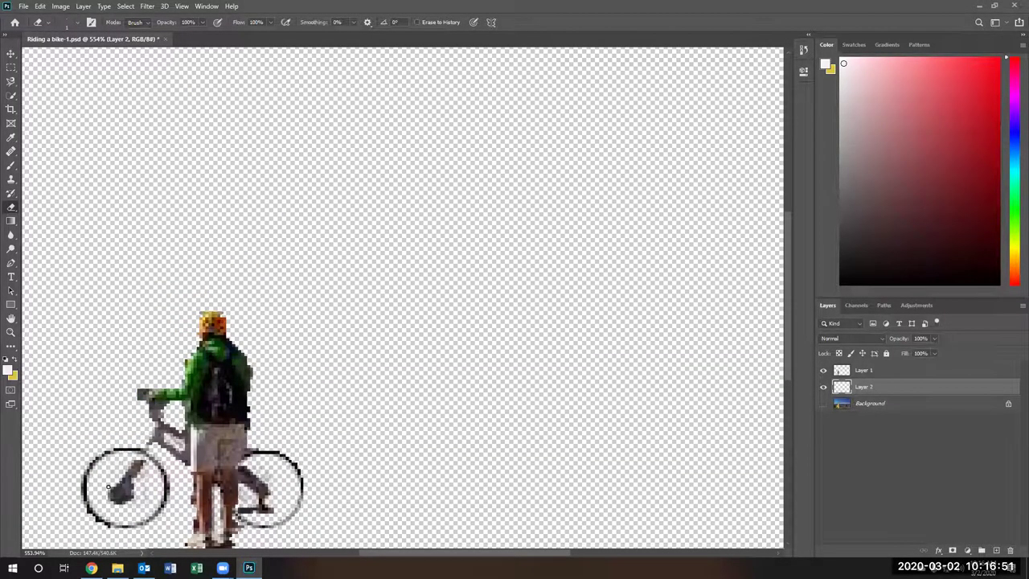
scroll(145, 470, "up", 1)
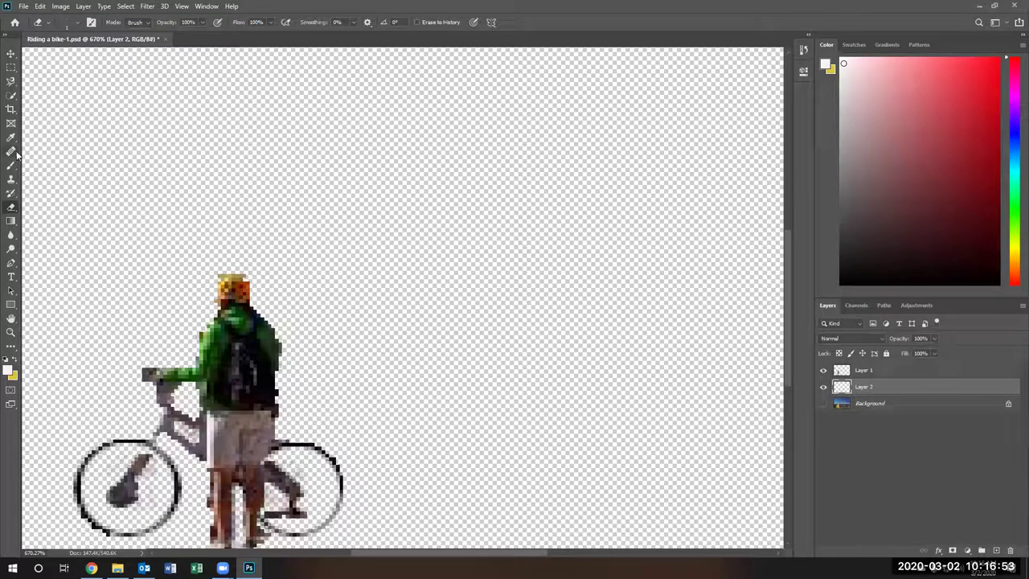
Step: Retouch the front fork up toward the frame with the Healing Brush, sampling from the fork itself
left_click(13, 152)
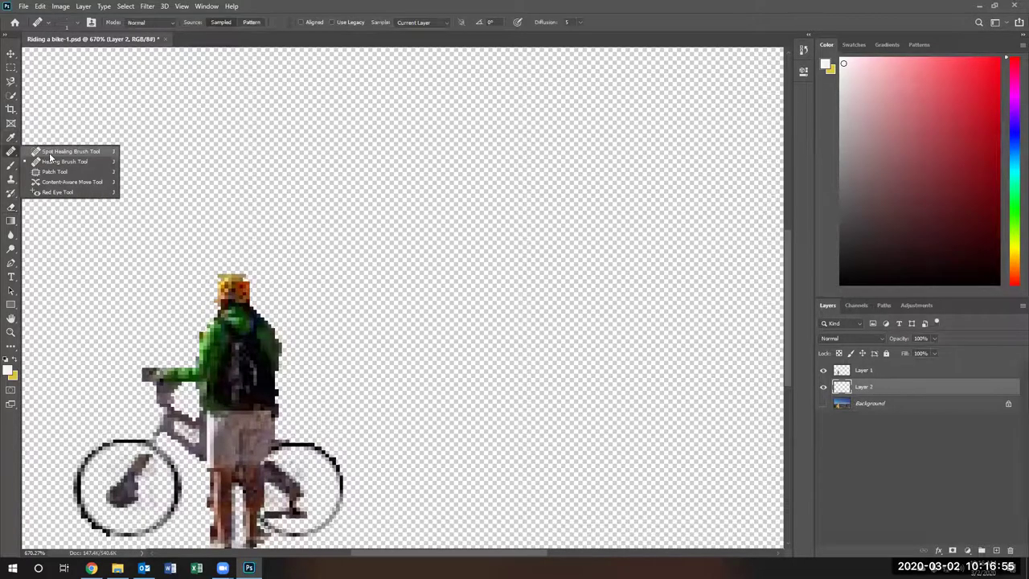
left_click(49, 160)
left_click(136, 469, "alt")
left_click_drag(145, 456, 164, 427)
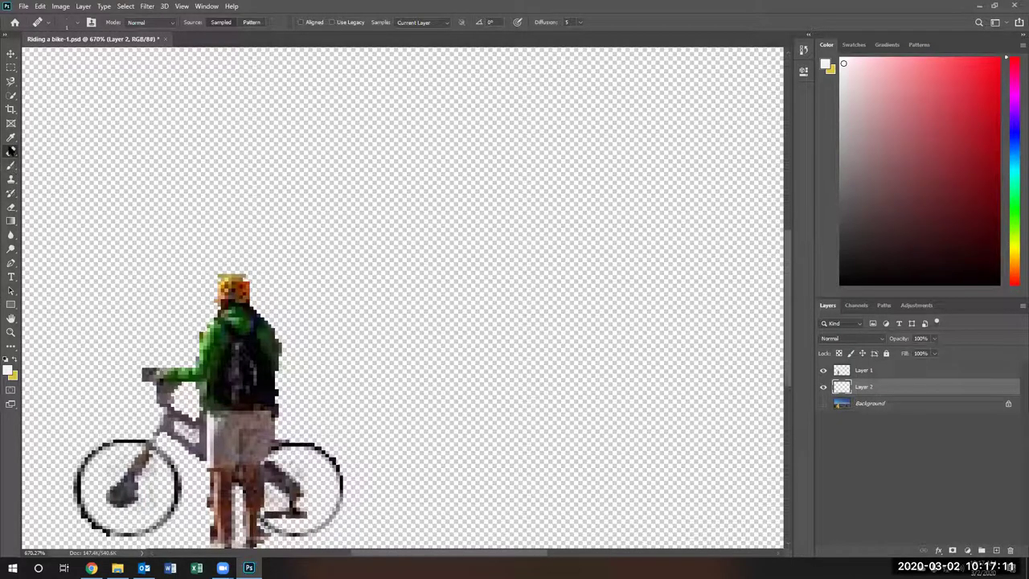
Step: Erase the leftover pixels between the cyclist's leg and the rear hub on Layer 2
left_click(11, 206)
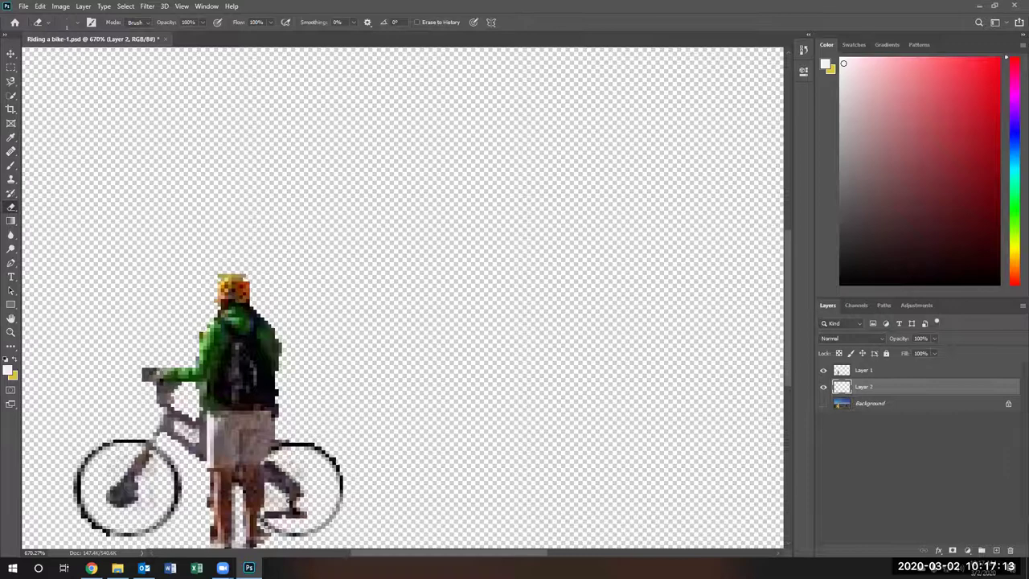
left_click_drag(270, 513, 287, 505)
left_click(274, 486)
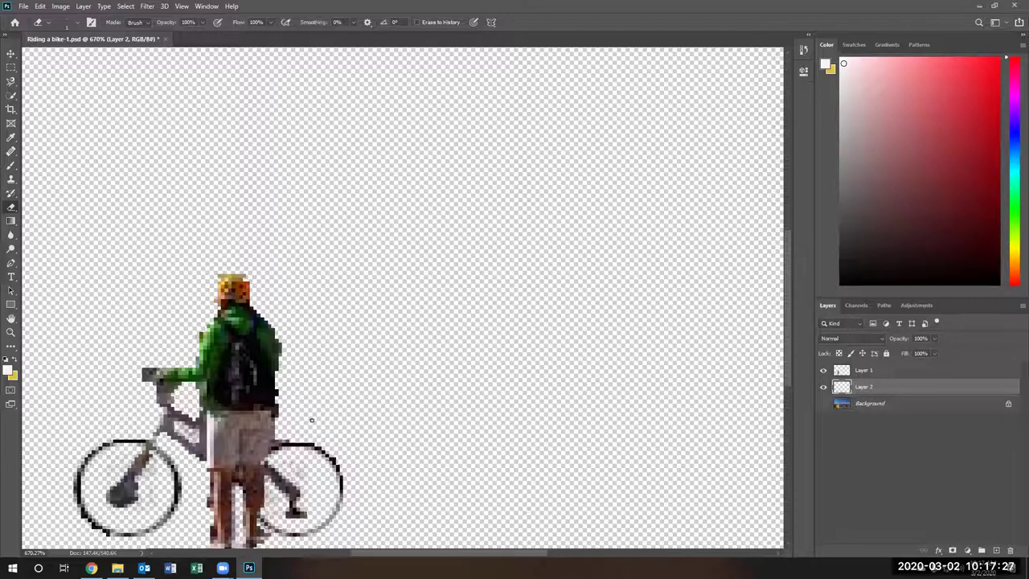
Step: Erase the stray pixels around the cyclist's lower legs and shoes on Layer 1
scroll(311, 419, "down", 5)
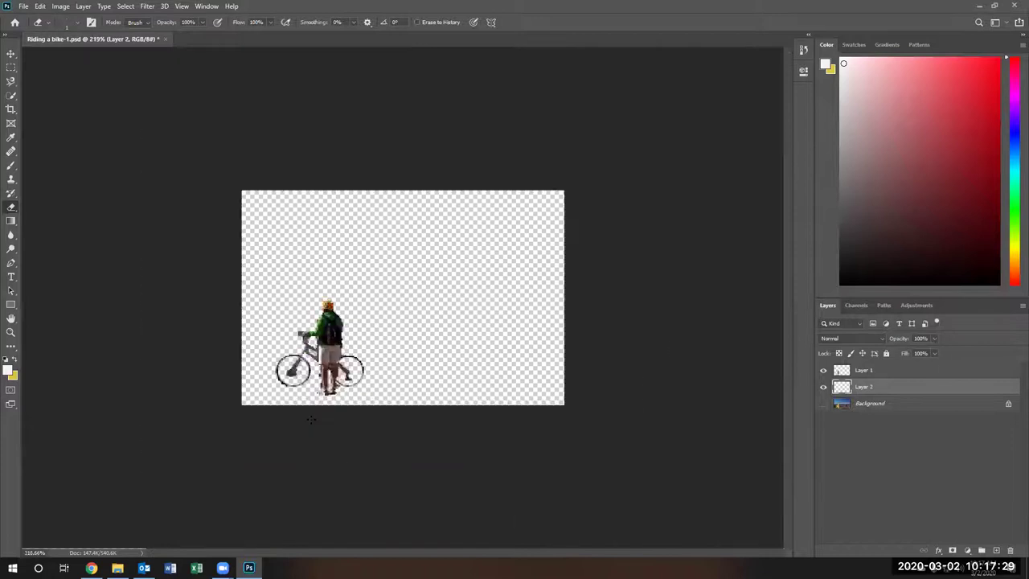
scroll(312, 419, "up", 4)
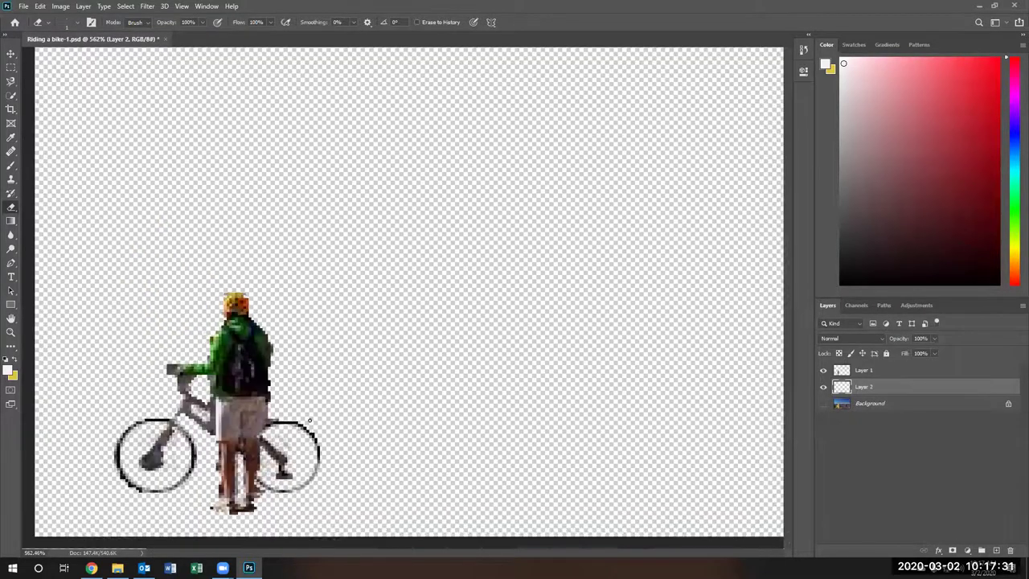
scroll(270, 459, "down", 3)
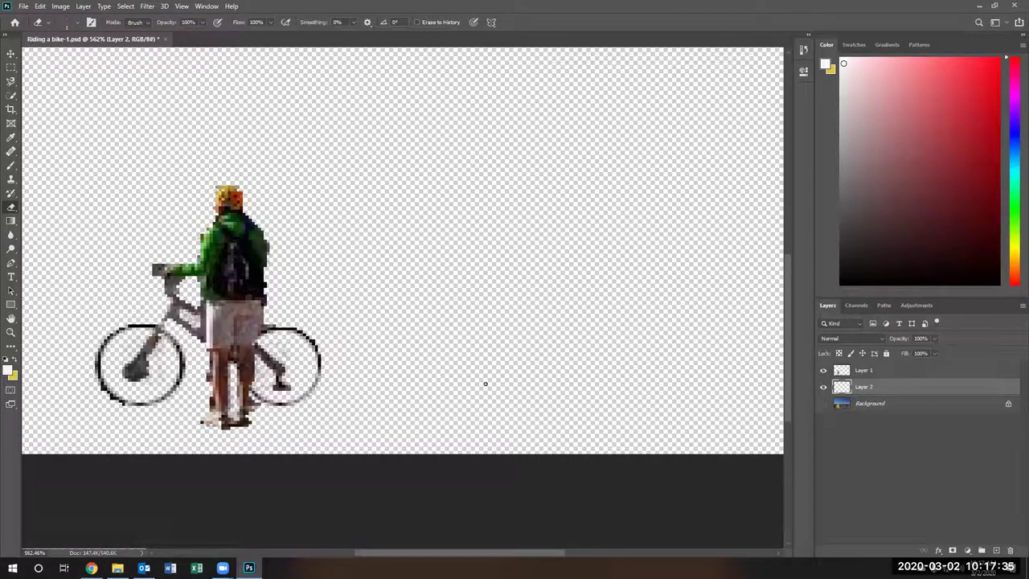
left_click(858, 370)
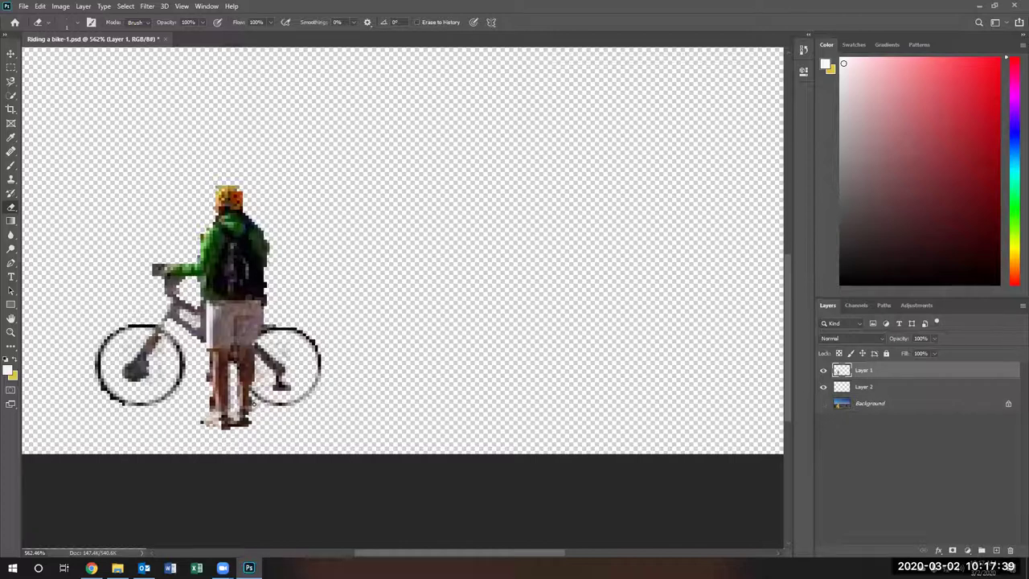
left_click_drag(252, 399, 252, 415)
left_click_drag(207, 387, 207, 366)
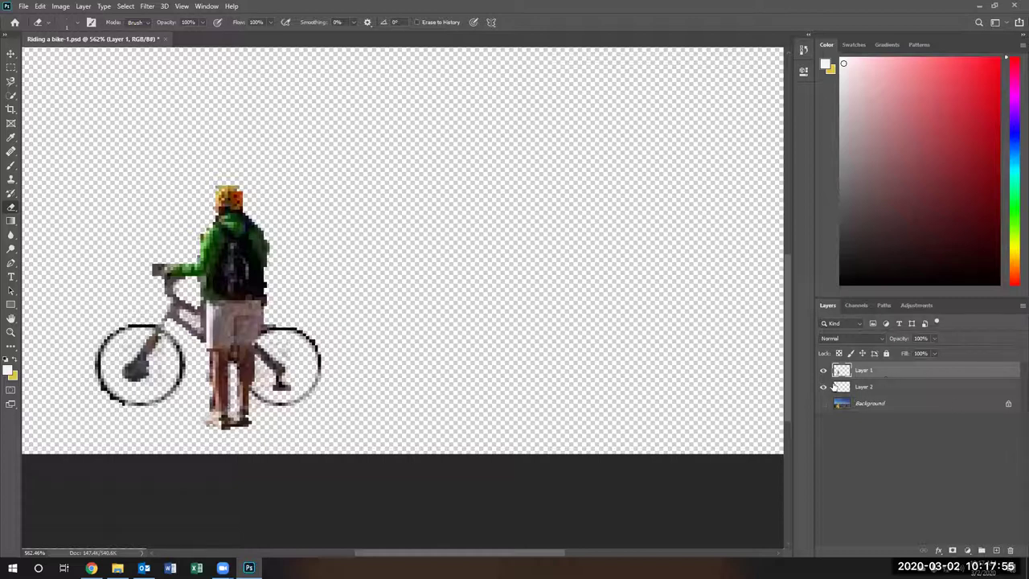
Step: Check what Layer 2 contains by toggling its visibility, and combine it with Layer 1 using Merge Visible
left_click(822, 388)
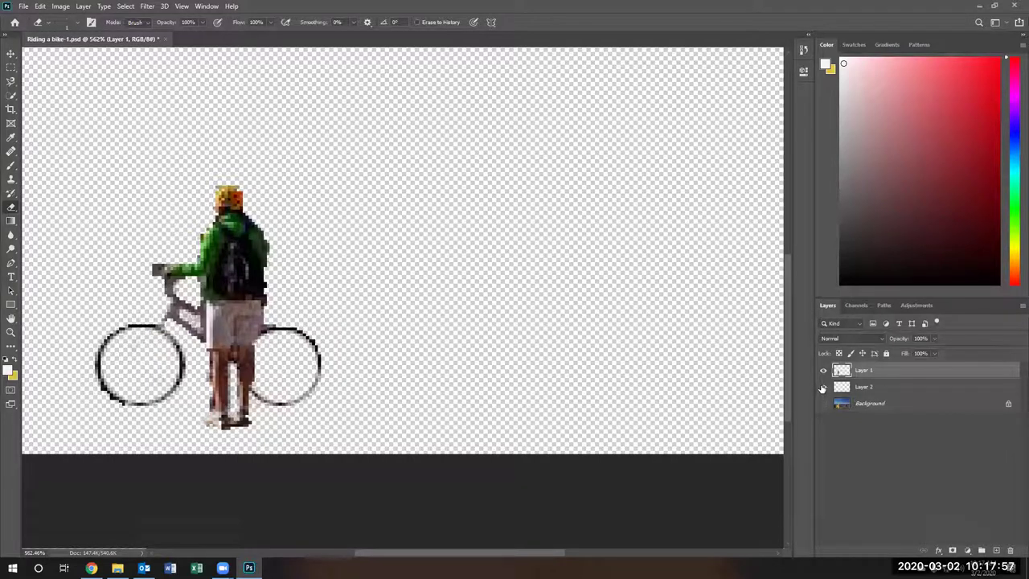
left_click(823, 388)
left_click(879, 389)
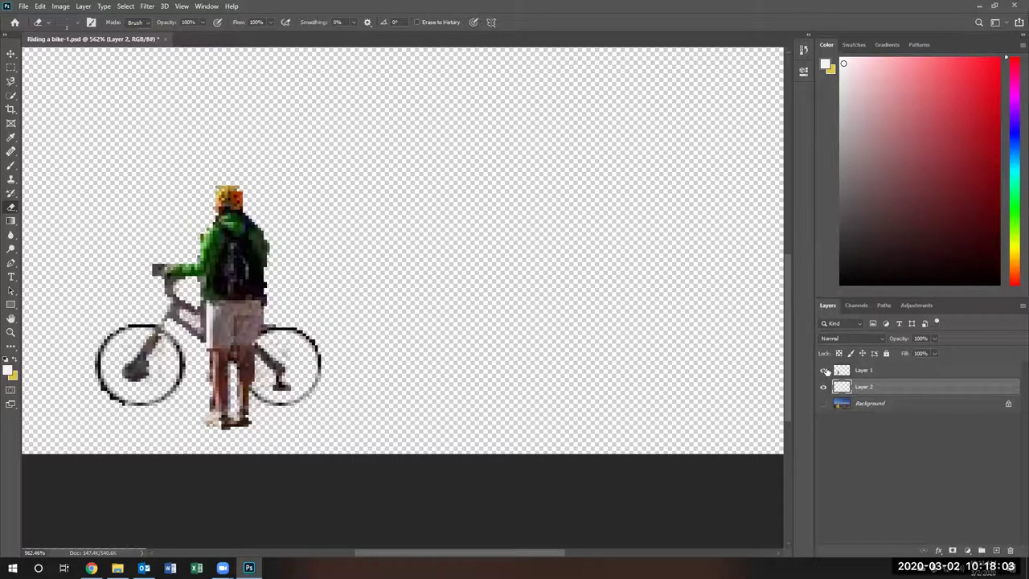
right_click(888, 380)
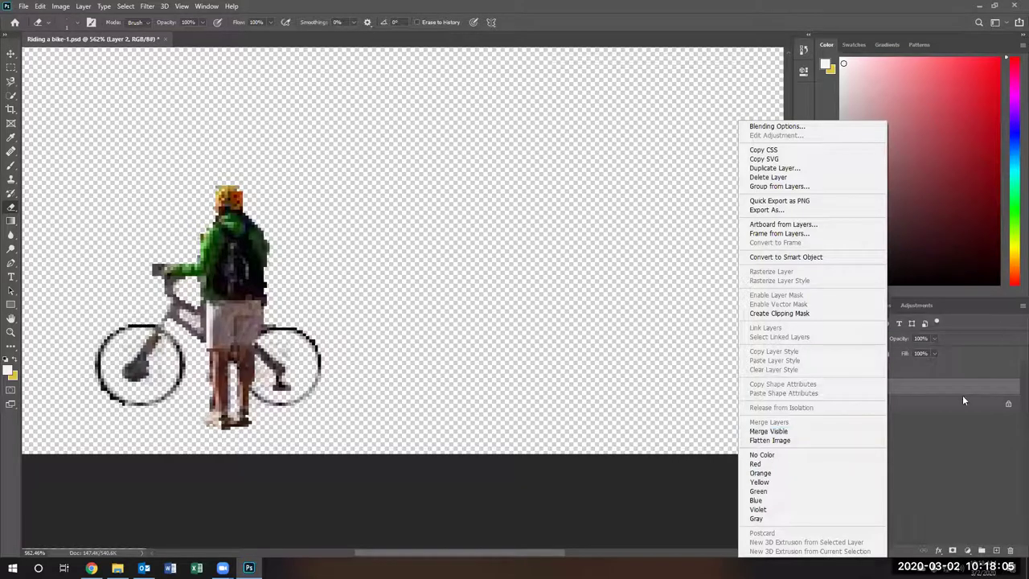
right_click(941, 382)
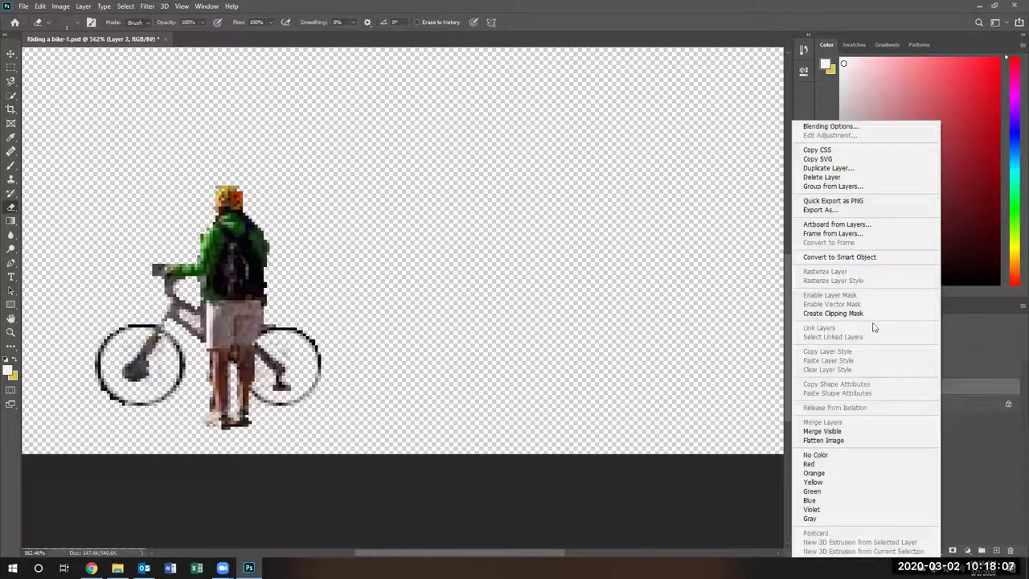
left_click(823, 434)
left_click(823, 370)
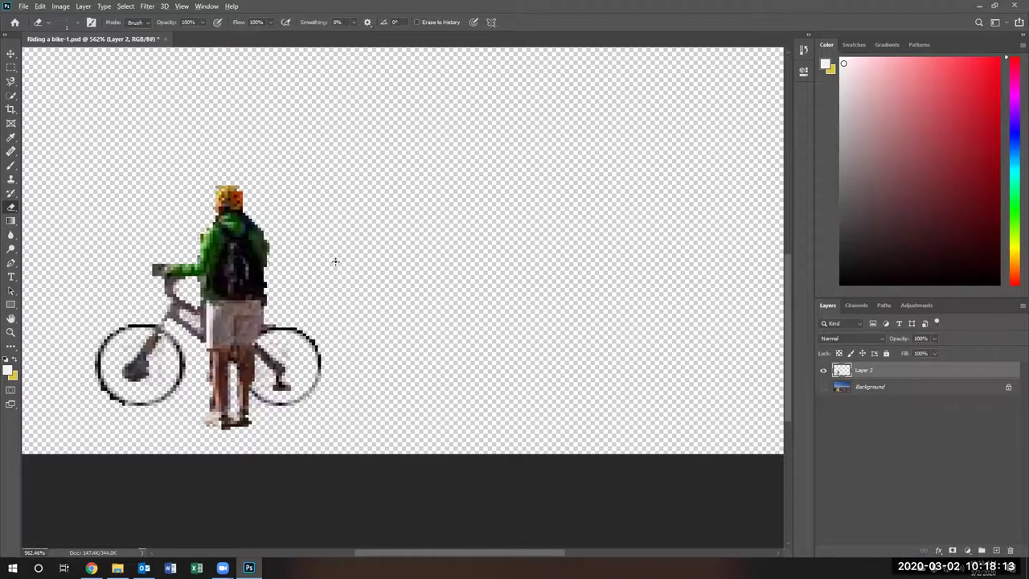
Step: View the whole image, show the Background layer again and deselect all layers
scroll(336, 262, "down", 8)
scroll(336, 259, "down", 2)
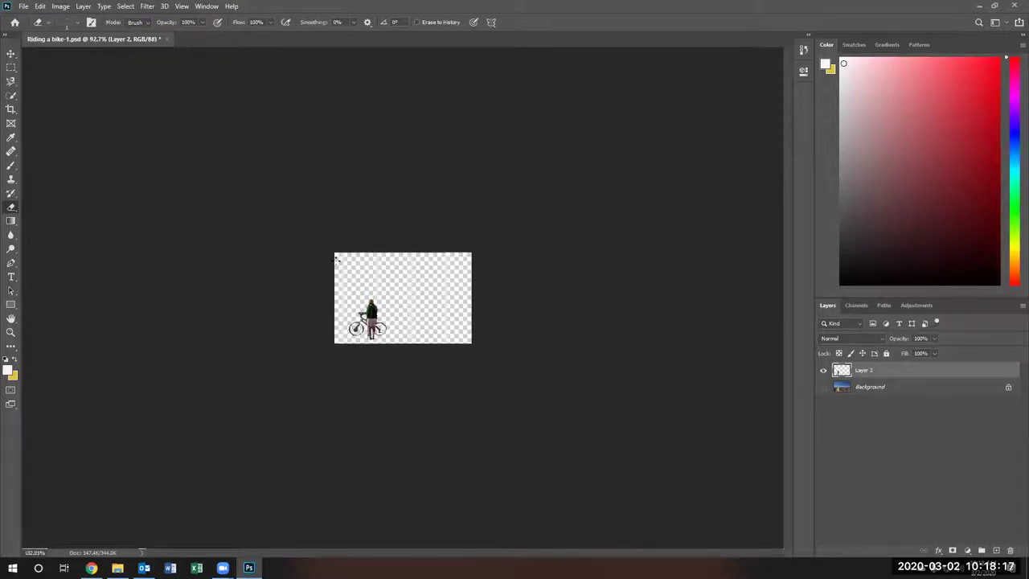
scroll(336, 259, "up", 1)
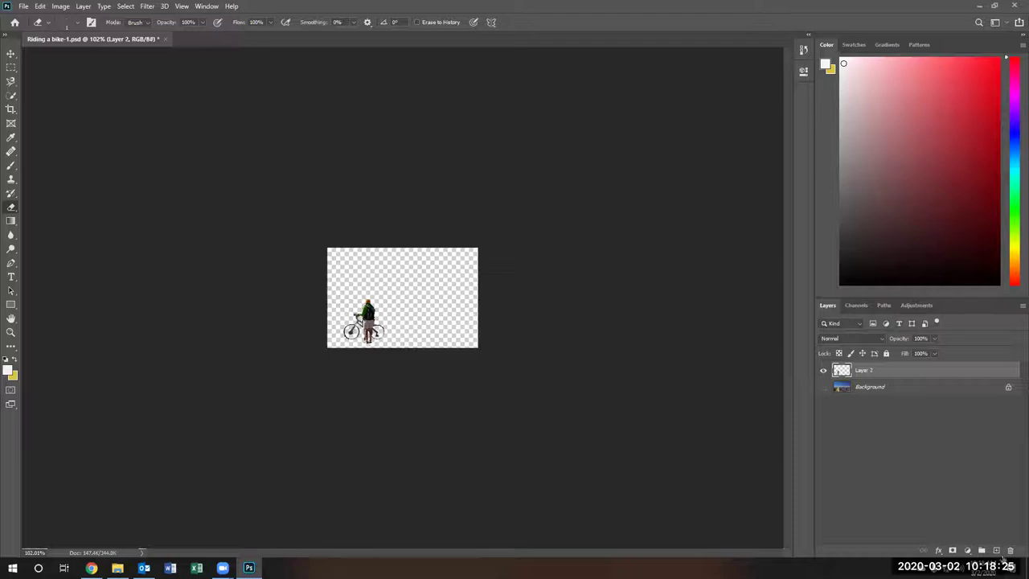
left_click(823, 387)
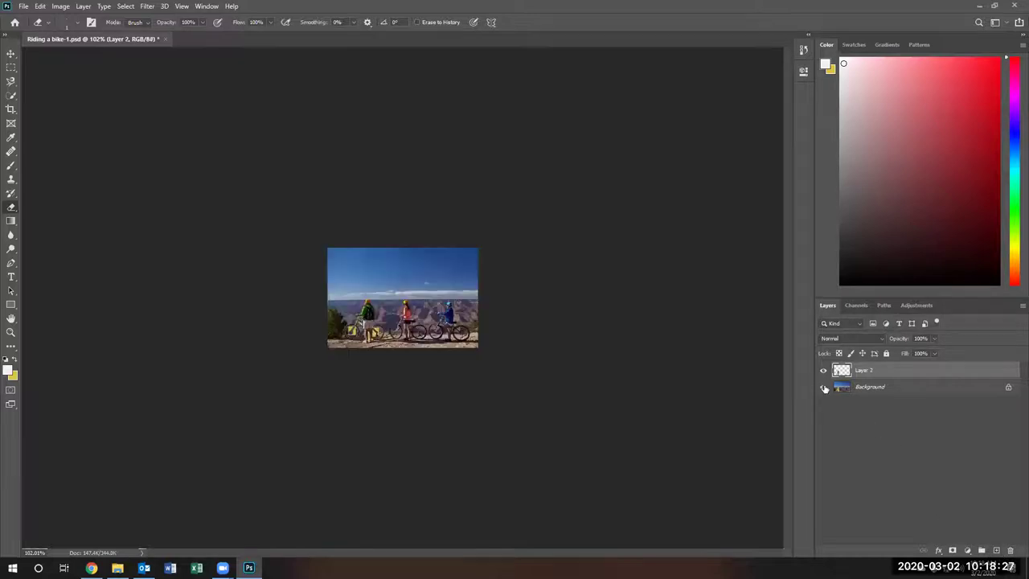
left_click(901, 410)
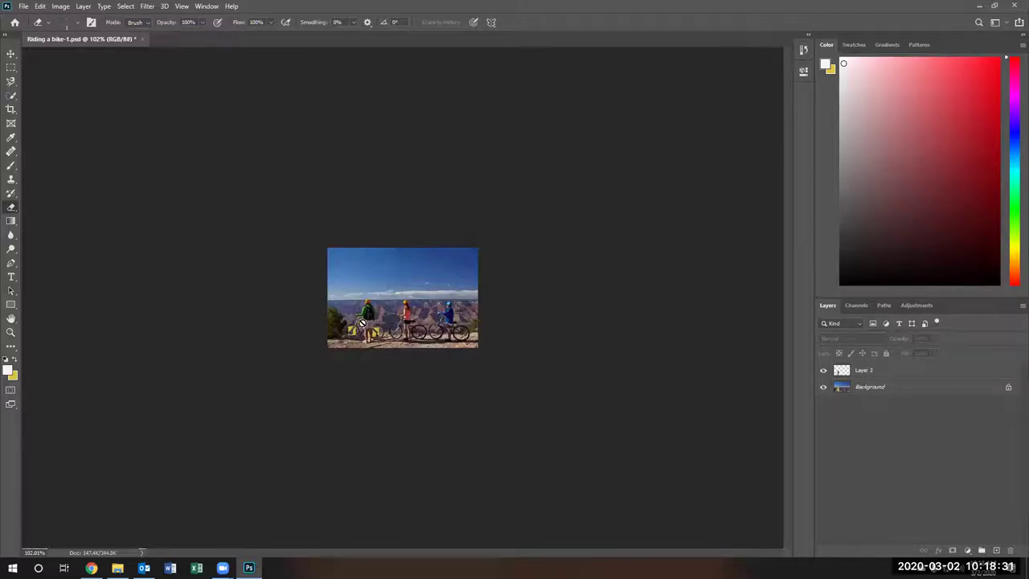
Step: Move the green-jacket cyclist on Layer 2 to the gap between the cyclists in orange and blue
left_click(841, 373)
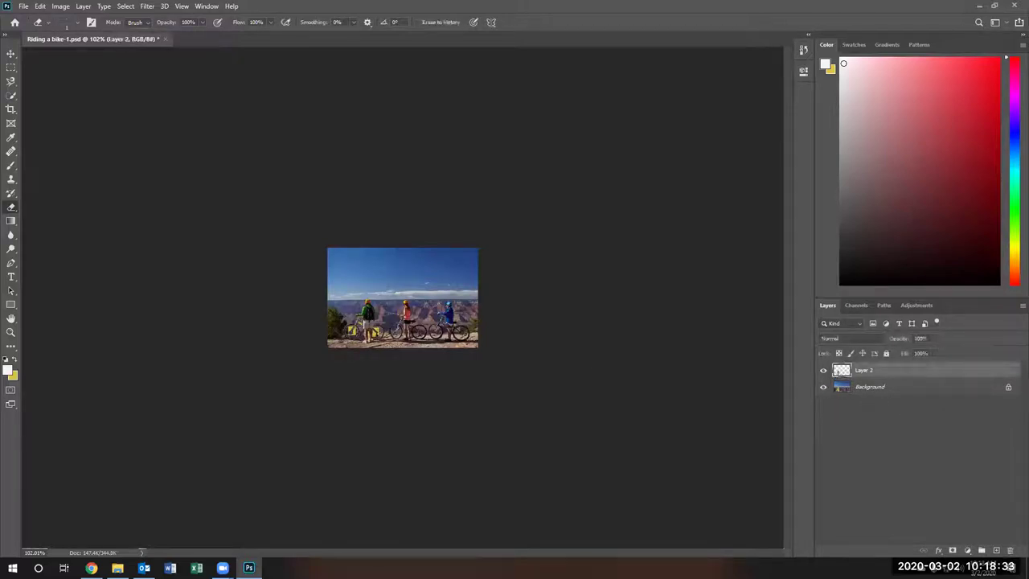
left_click(11, 53)
left_click_drag(378, 319, 431, 317)
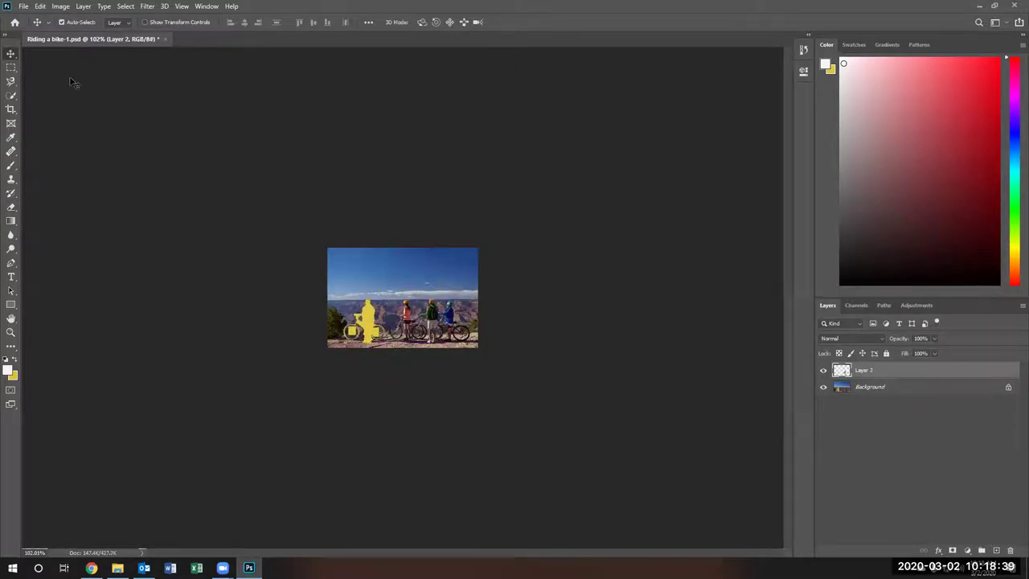
Step: Crop away the left part of the image with the yellow silhouette, keeping all three cyclists in the frame
left_click_drag(10, 108, 77, 110)
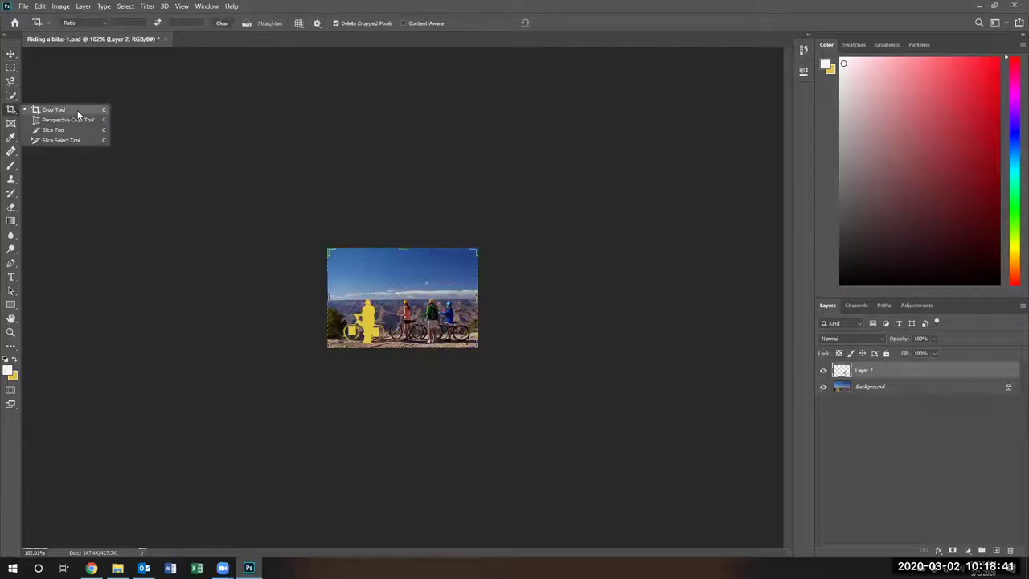
left_click(159, 154)
left_click_drag(327, 299, 356, 296)
key("Return")
scroll(399, 355, "up", 3)
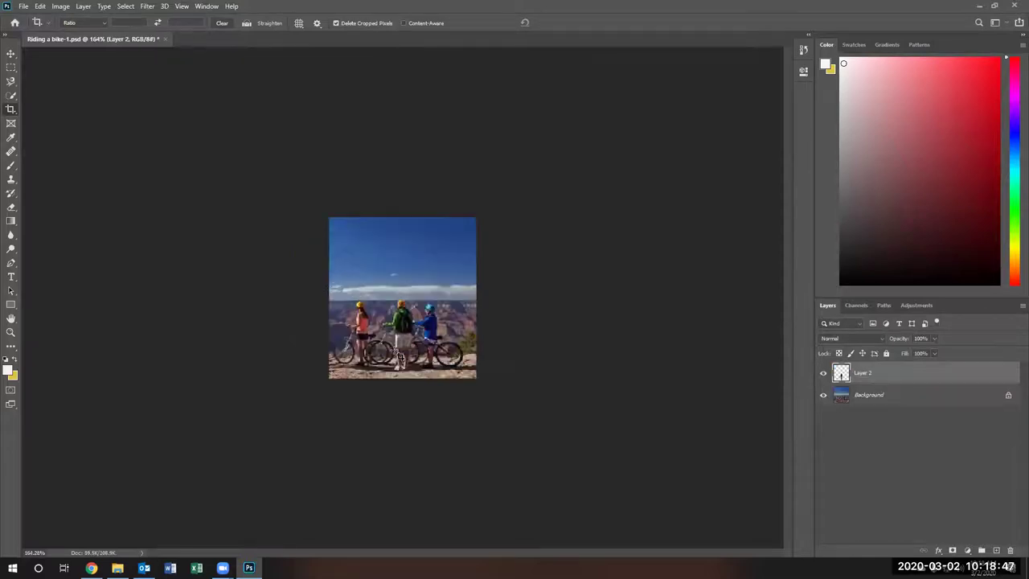
scroll(400, 354, "up", 6)
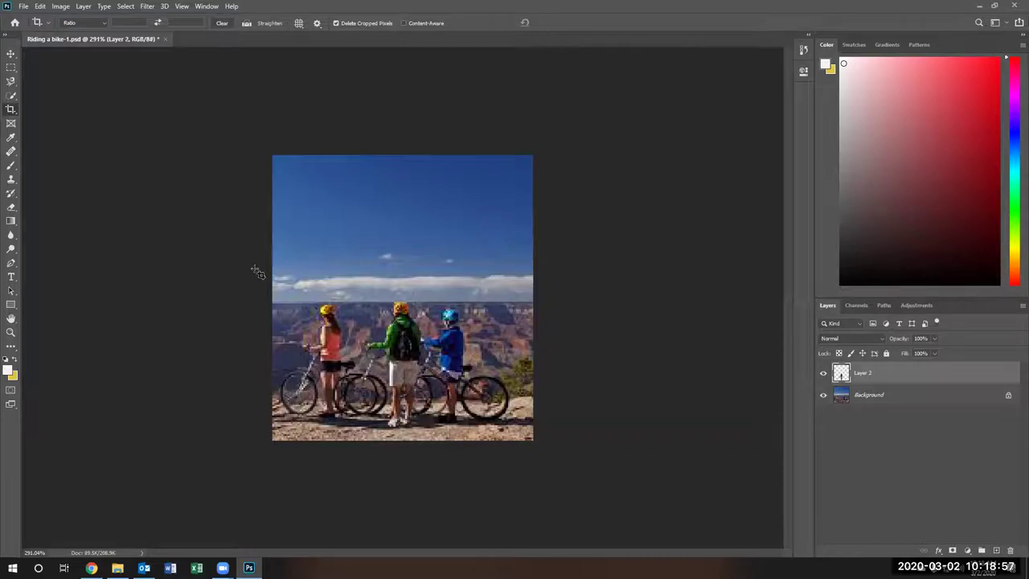
Step: Move the green-jacket cyclist on Layer 2 down so the feet reach the image's bottom edge, in front of the other two
left_click(11, 54)
left_click_drag(403, 362, 404, 376)
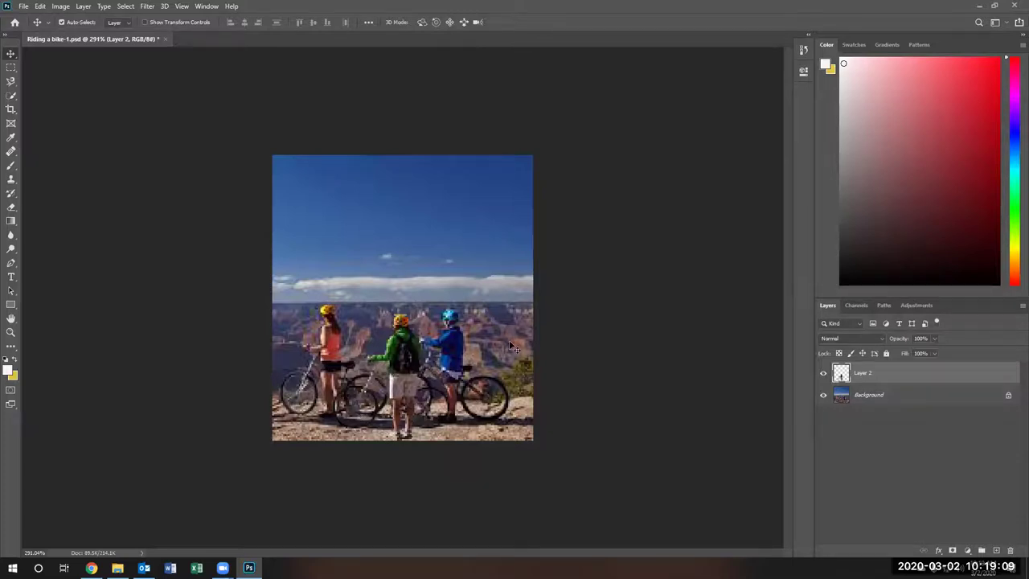
mouse_move(410, 393)
left_mouse_down()
mouse_move(400, 359)
mouse_move(403, 400)
left_mouse_up()
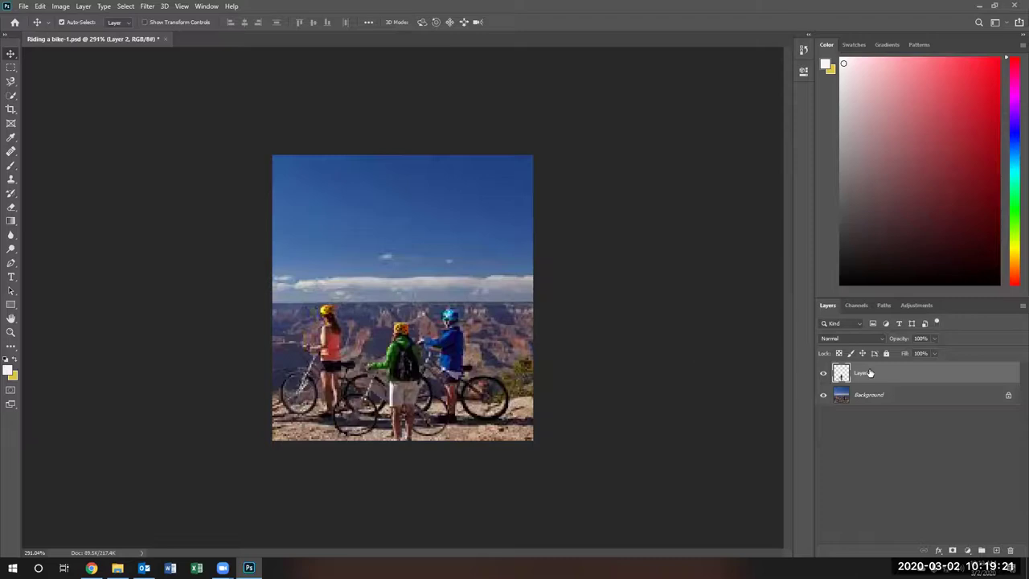
left_click_drag(409, 386, 414, 390)
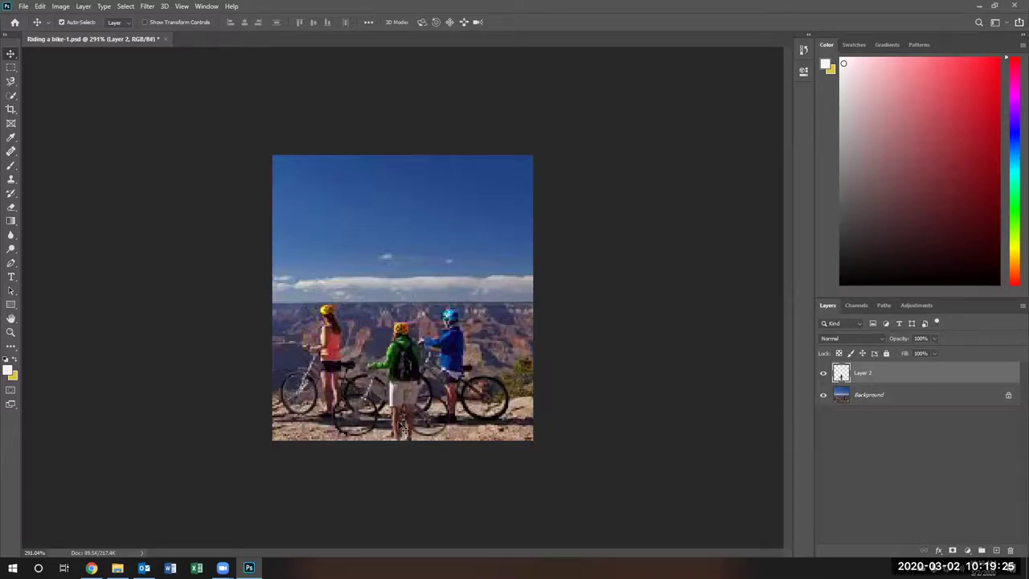